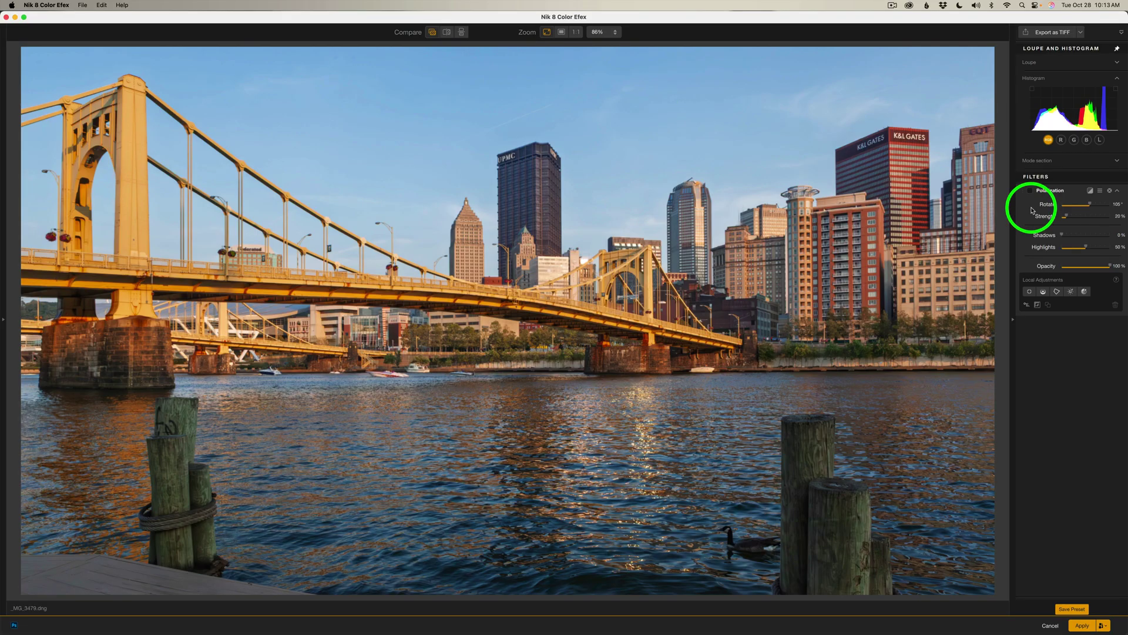
# - Enable the Polarization filter, then toggle it off and back on to compare
pyautogui.click(1030, 190)
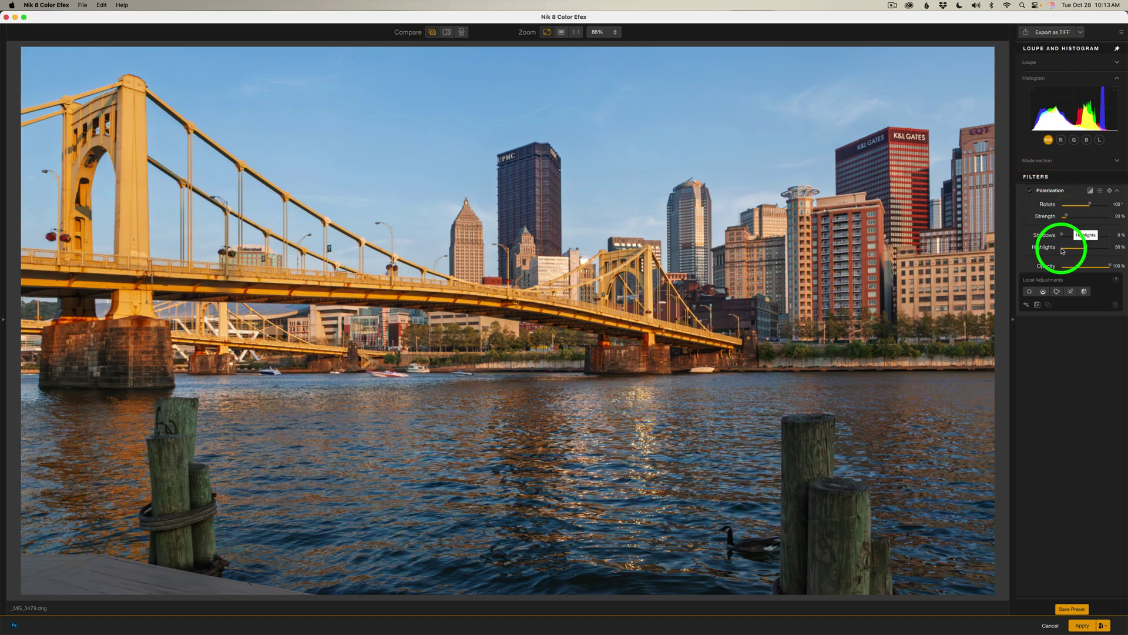
pyautogui.click(1030, 191)
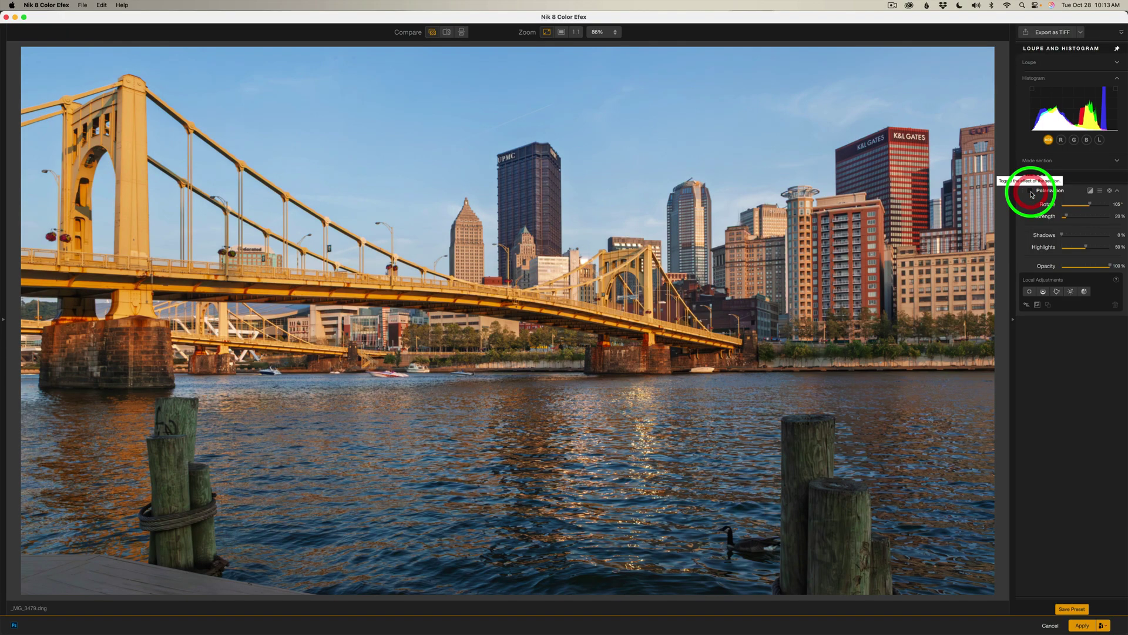
pyautogui.click(1032, 192)
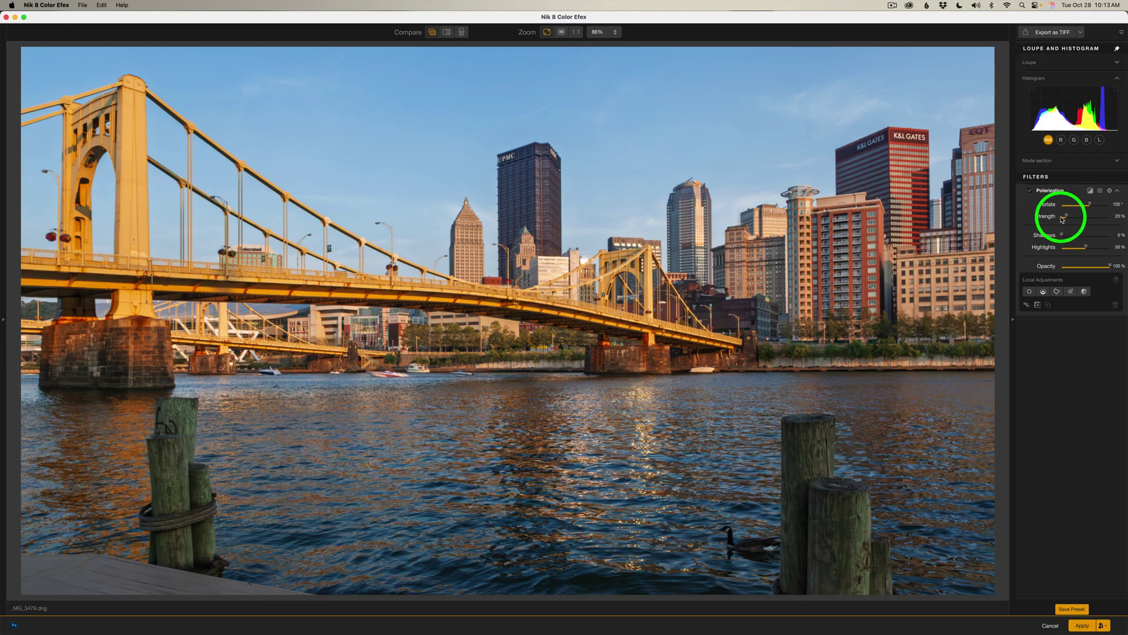
# - Raise Polarization Strength to about 162% to deepen the blue sky over the bridge
pyautogui.moveTo(1063, 220); pyautogui.dragTo(1101, 219)
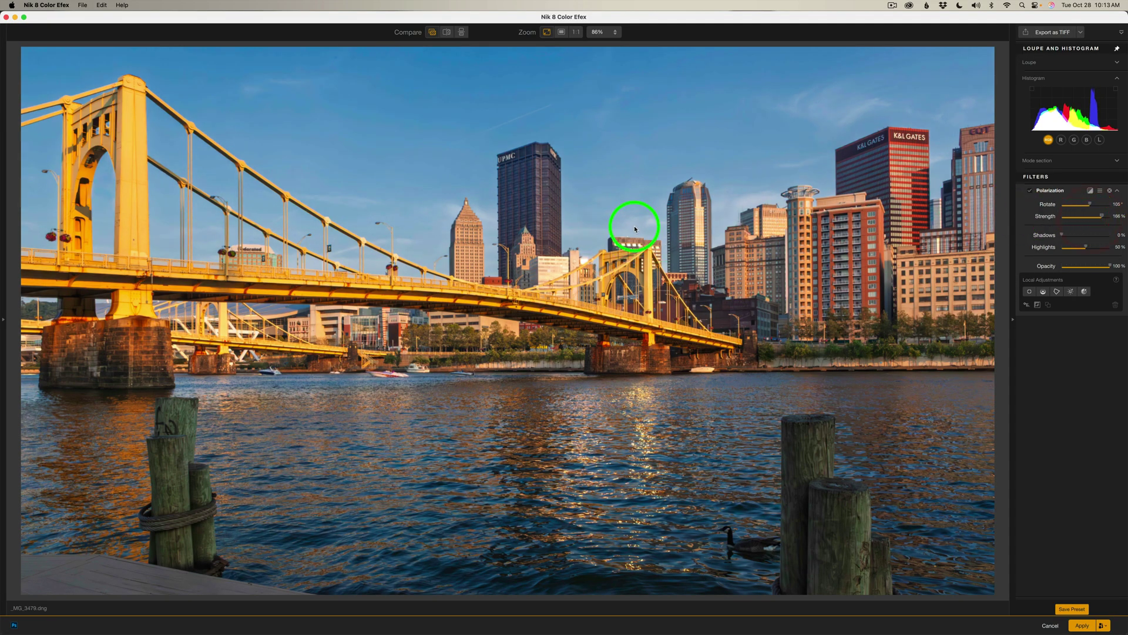
pyautogui.click(1100, 216)
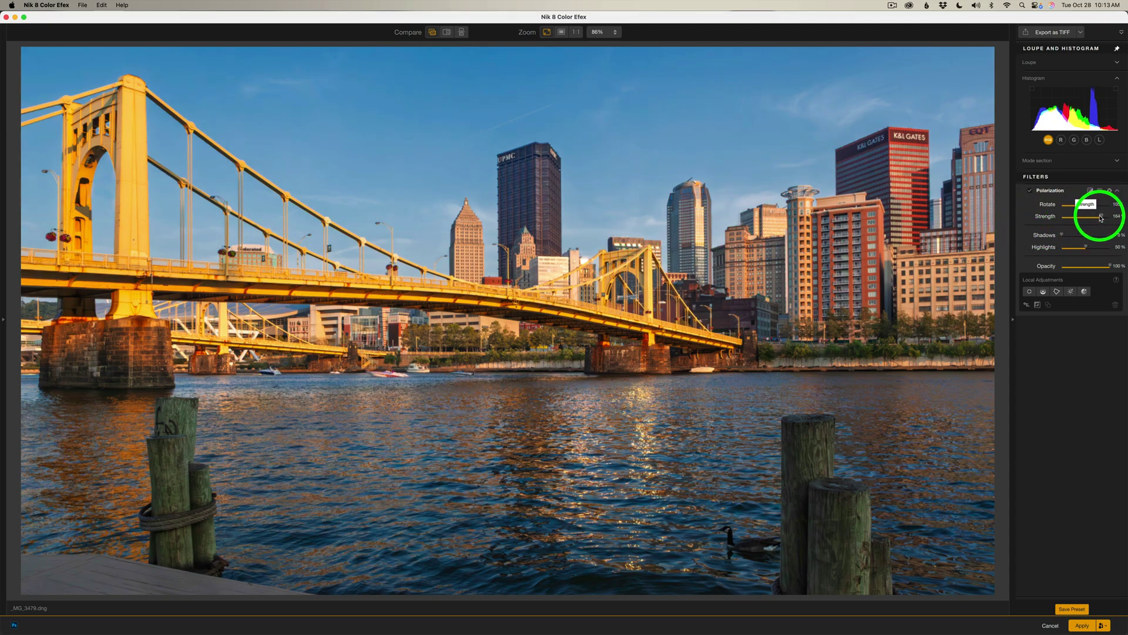
pyautogui.moveTo(1100, 217); pyautogui.dragTo(1099, 217)
pyautogui.click(1082, 207)
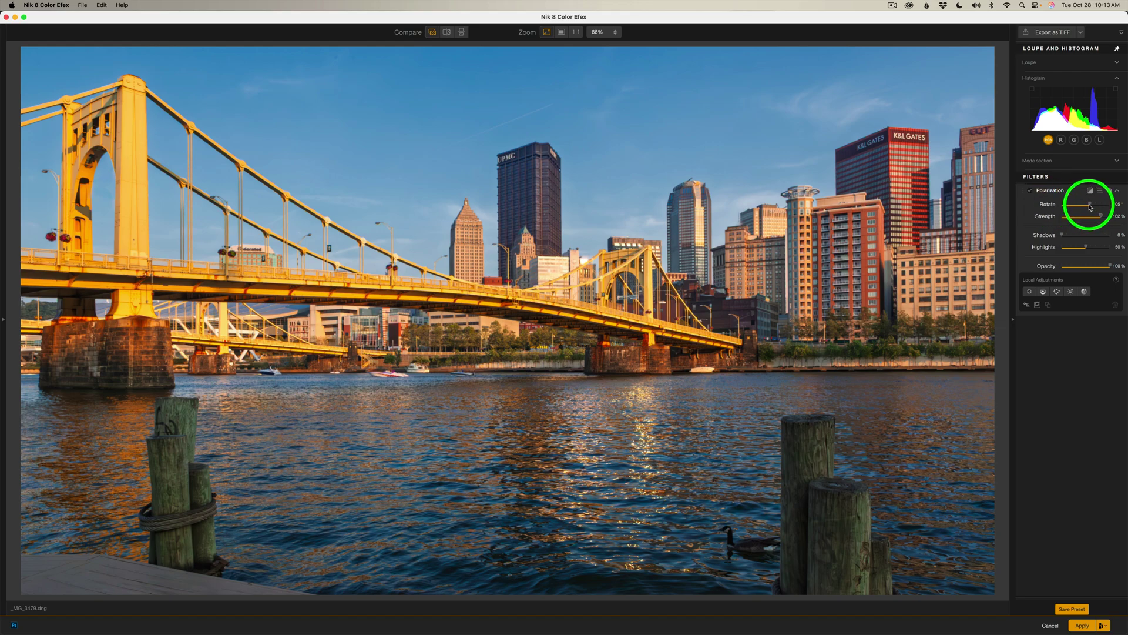
# - Set Rotate to 82° and Shadows to 27%, try Highlights and Opacity, then compare Polarization off and on
pyautogui.moveTo(1091, 204)
pyautogui.mouseDown()
pyautogui.moveTo(1061, 204)
pyautogui.moveTo(1100, 208)
pyautogui.moveTo(1078, 207)
pyautogui.moveTo(1102, 220)
pyautogui.mouseUp()
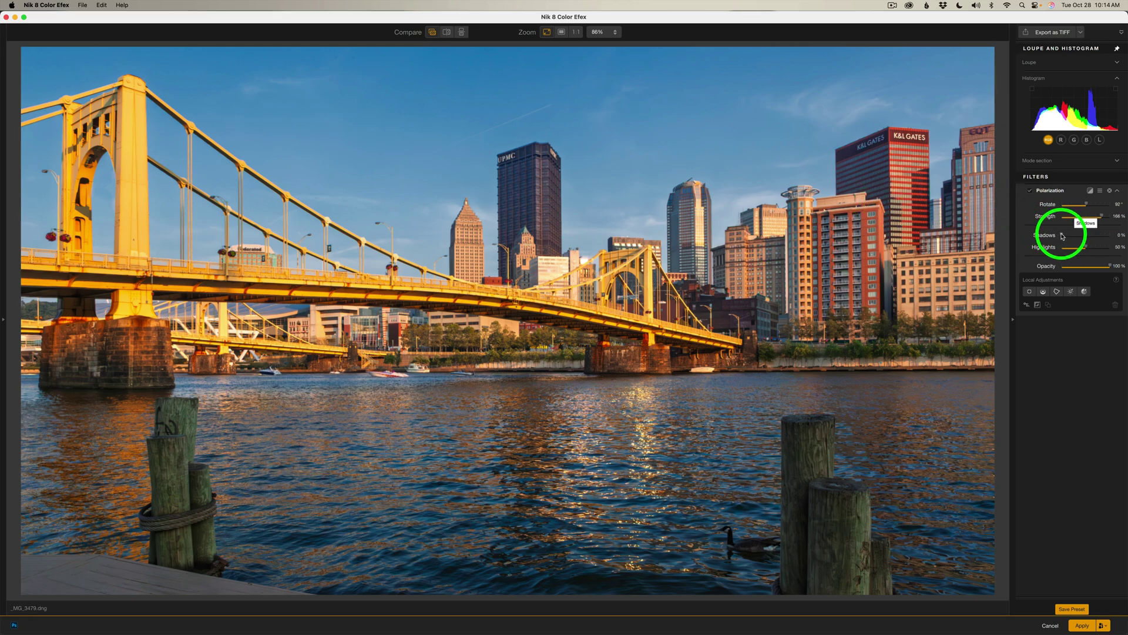
pyautogui.moveTo(1062, 236); pyautogui.dragTo(1077, 239)
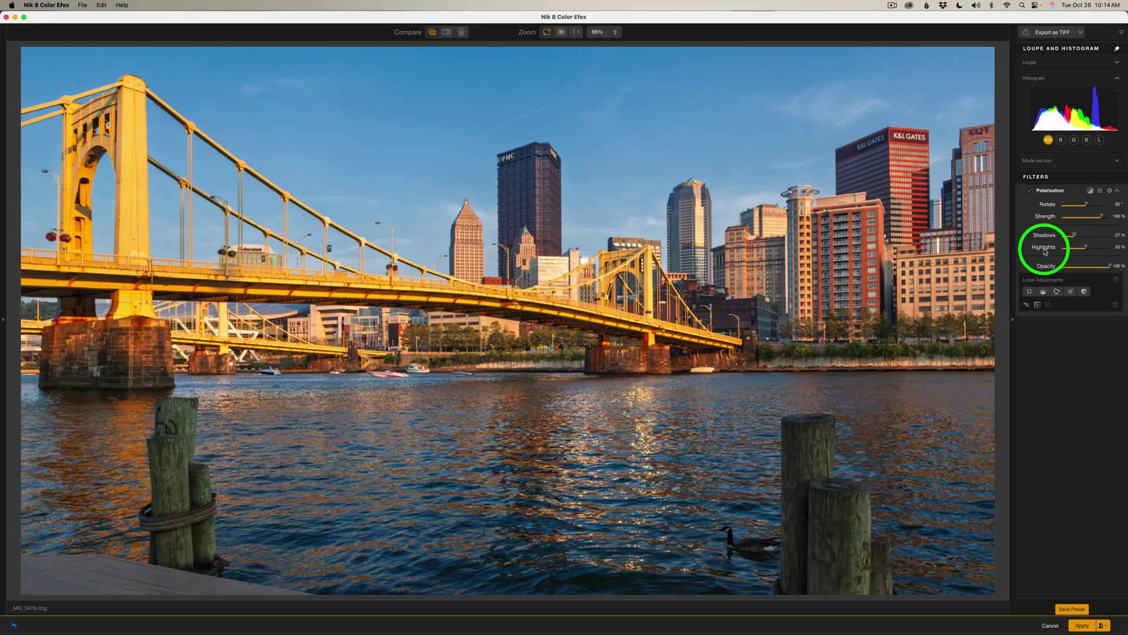
pyautogui.moveTo(1085, 248); pyautogui.dragTo(1087, 249)
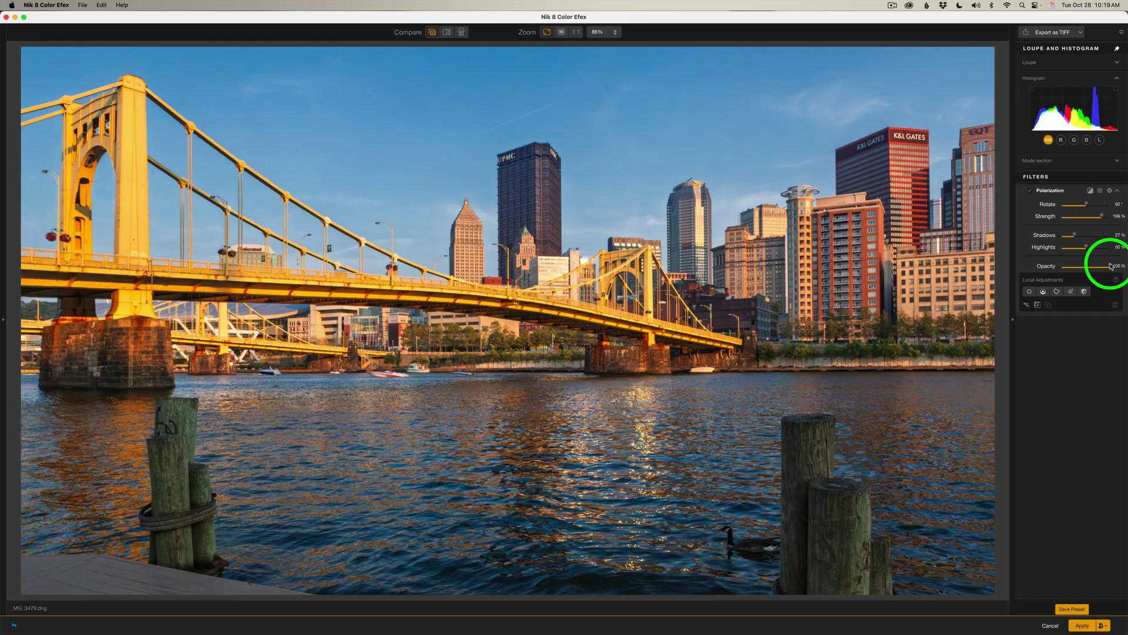
pyautogui.moveTo(1110, 266)
pyautogui.mouseDown()
pyautogui.moveTo(1091, 265)
pyautogui.moveTo(1109, 266)
pyautogui.mouseUp()
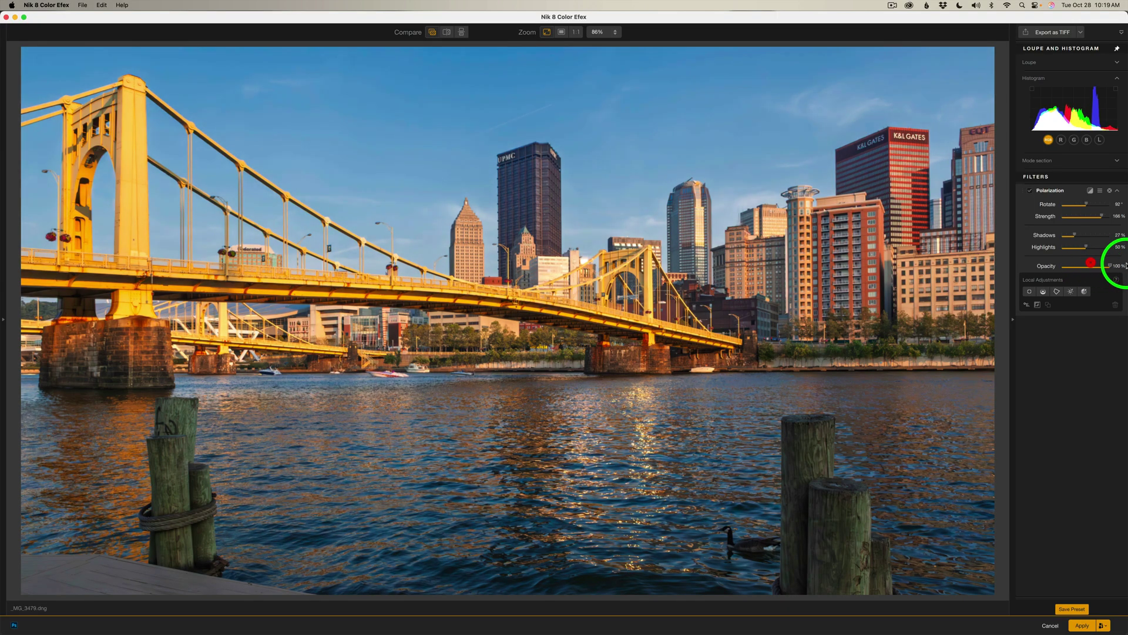
pyautogui.click(1030, 191)
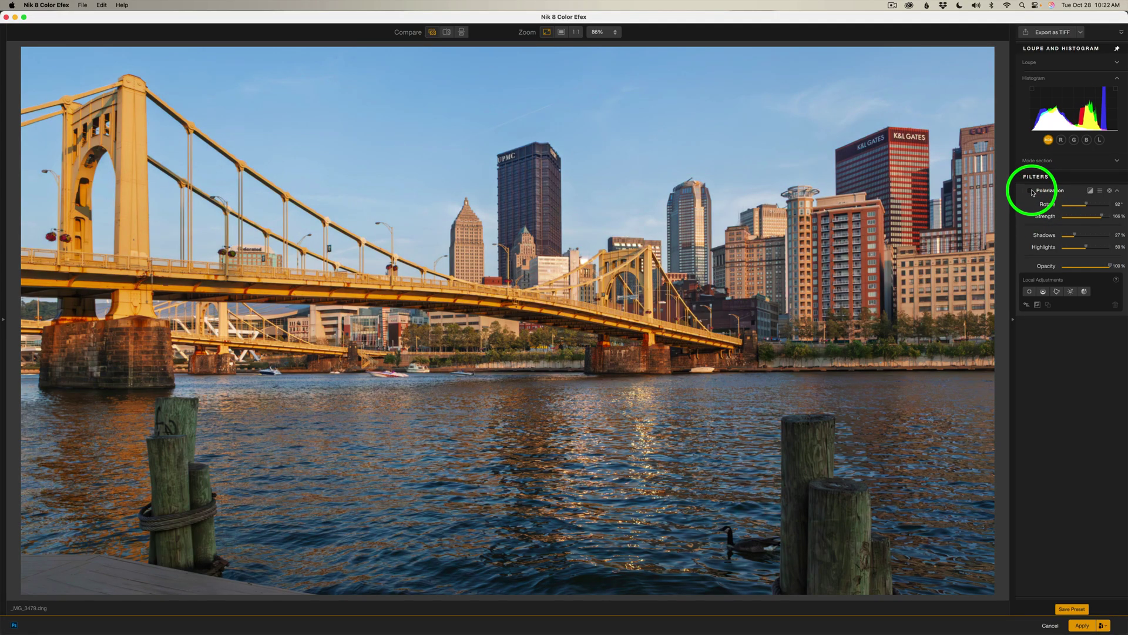
pyautogui.click(1031, 191)
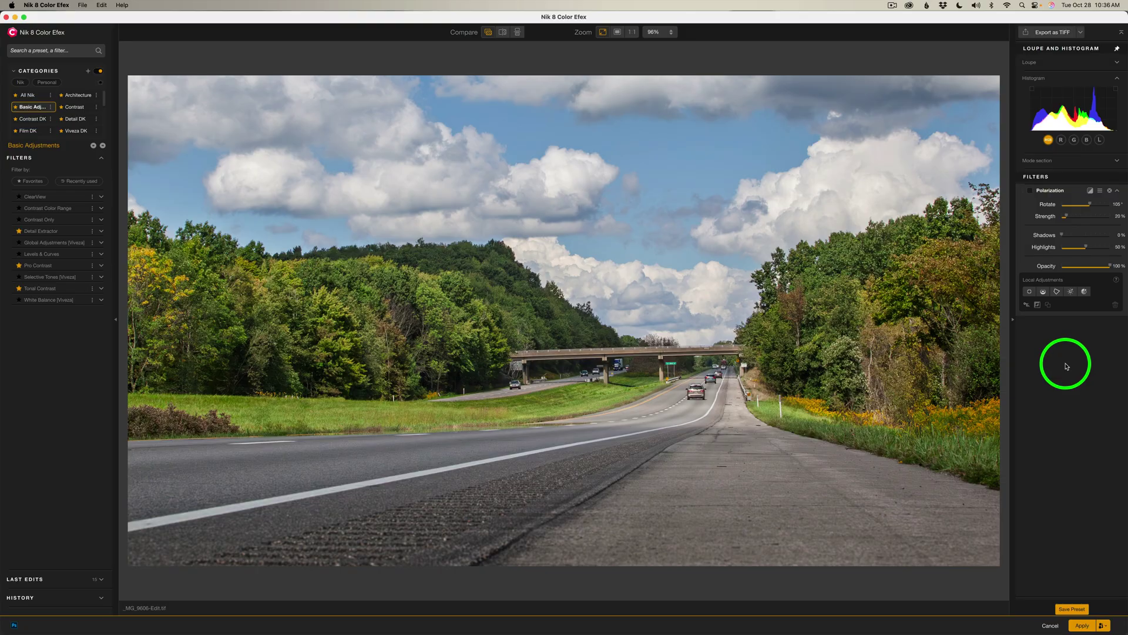
# - Enable Polarization on the highway photo with Strength 122%, Rotate 140° and Shadows 22%
pyautogui.click(1031, 191)
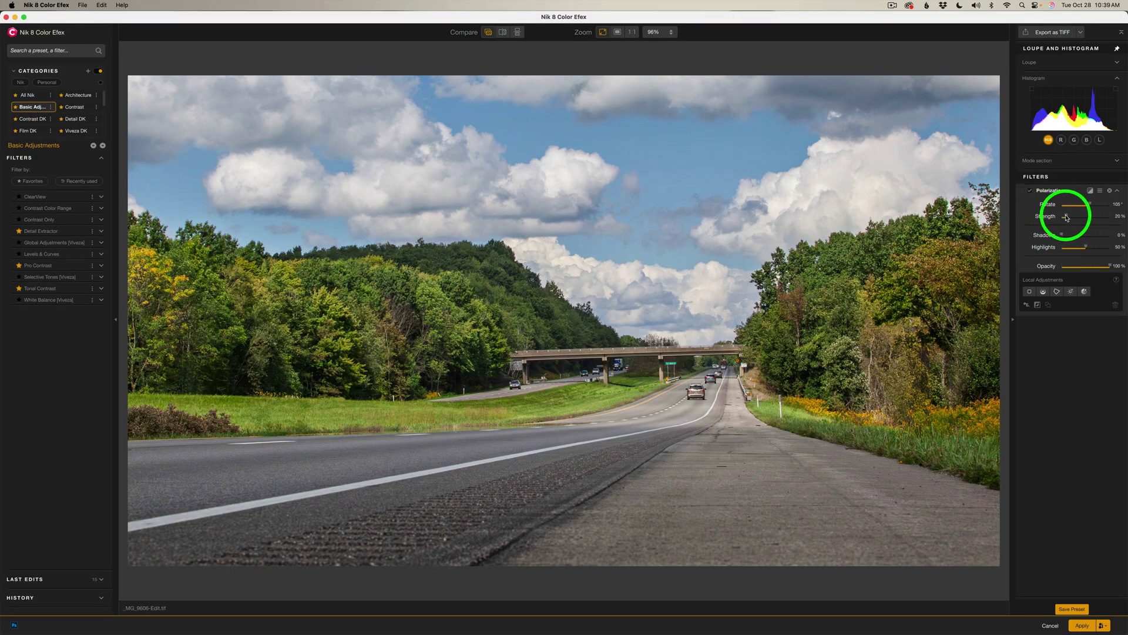
pyautogui.click(1066, 217)
pyautogui.moveTo(1066, 216); pyautogui.dragTo(1092, 220)
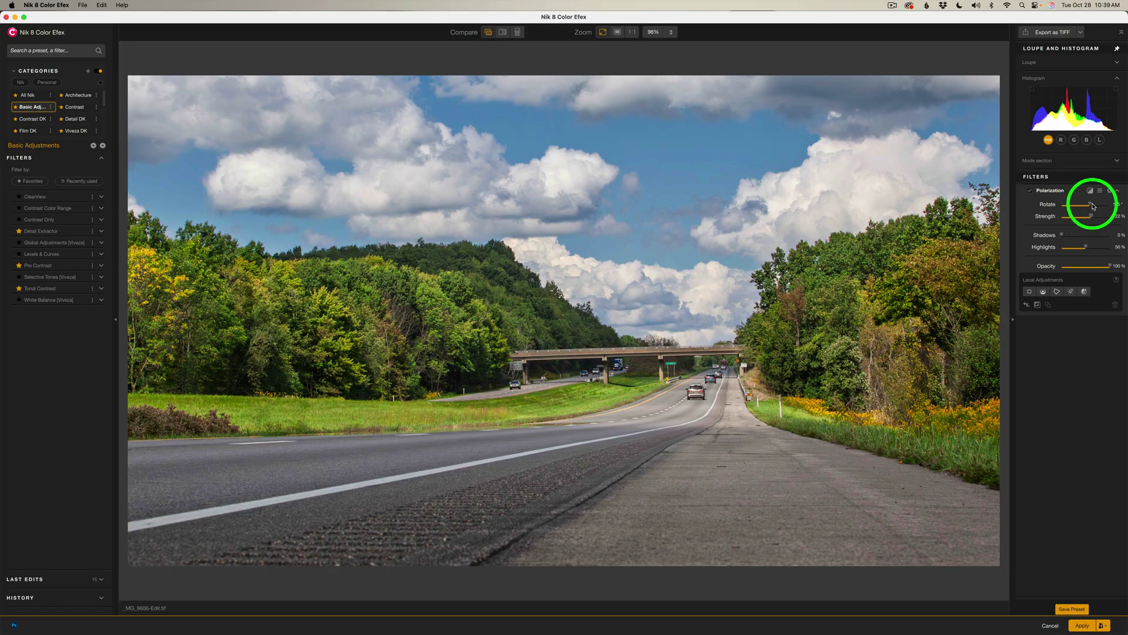
pyautogui.moveTo(1094, 206); pyautogui.dragTo(1099, 206)
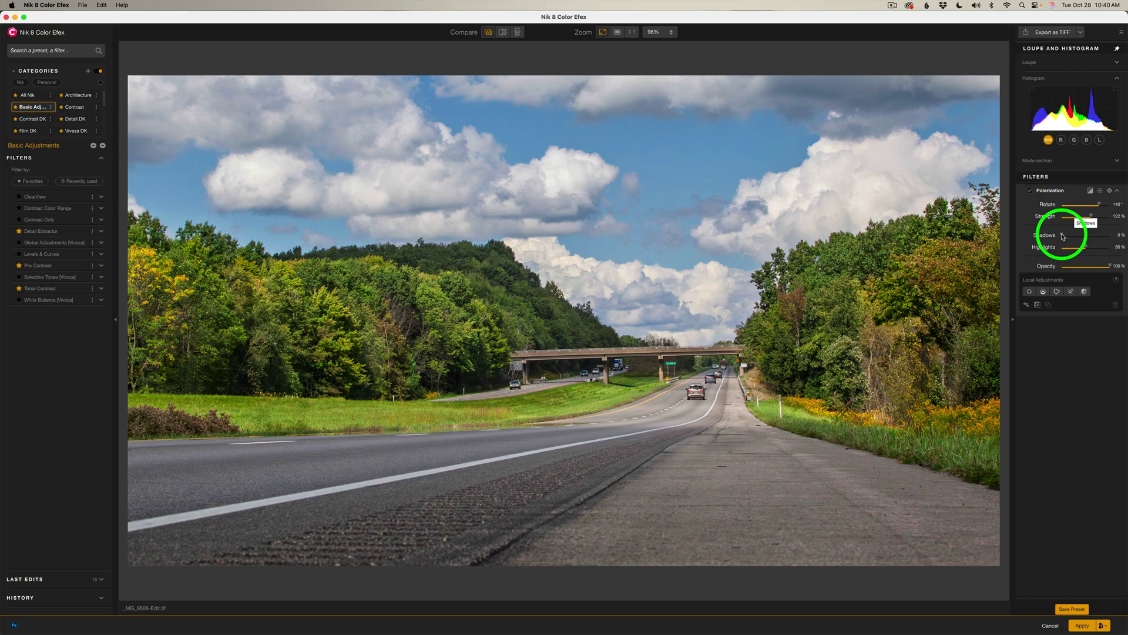
pyautogui.moveTo(1062, 237); pyautogui.dragTo(1073, 238)
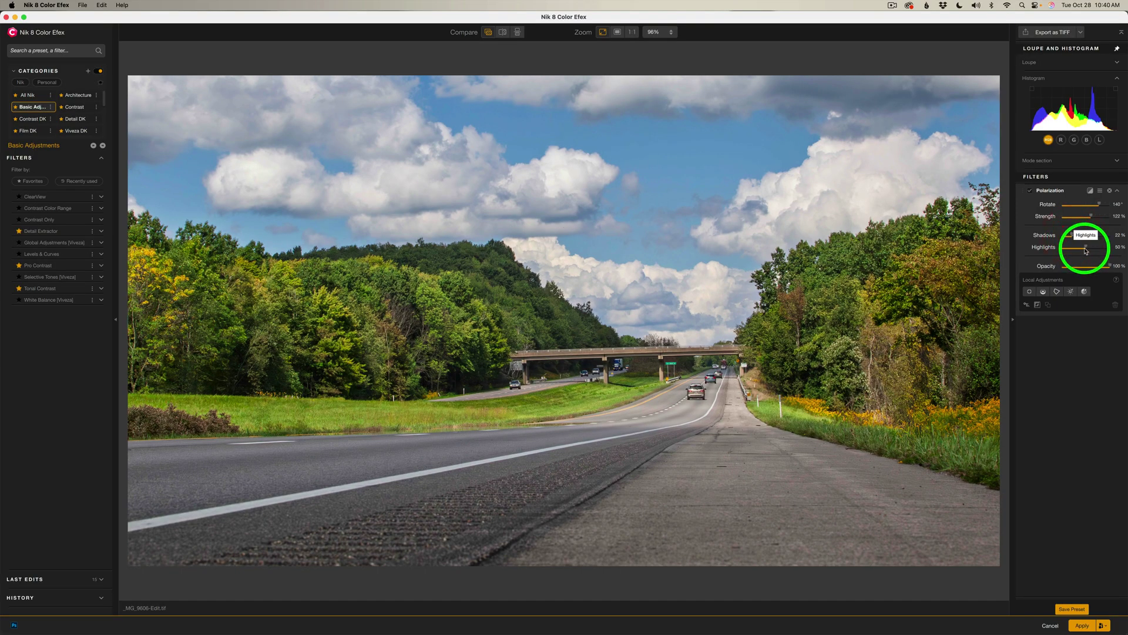
# - Compare the highway photo with and without Polarization and raise Strength to 130%
pyautogui.click(1031, 192)
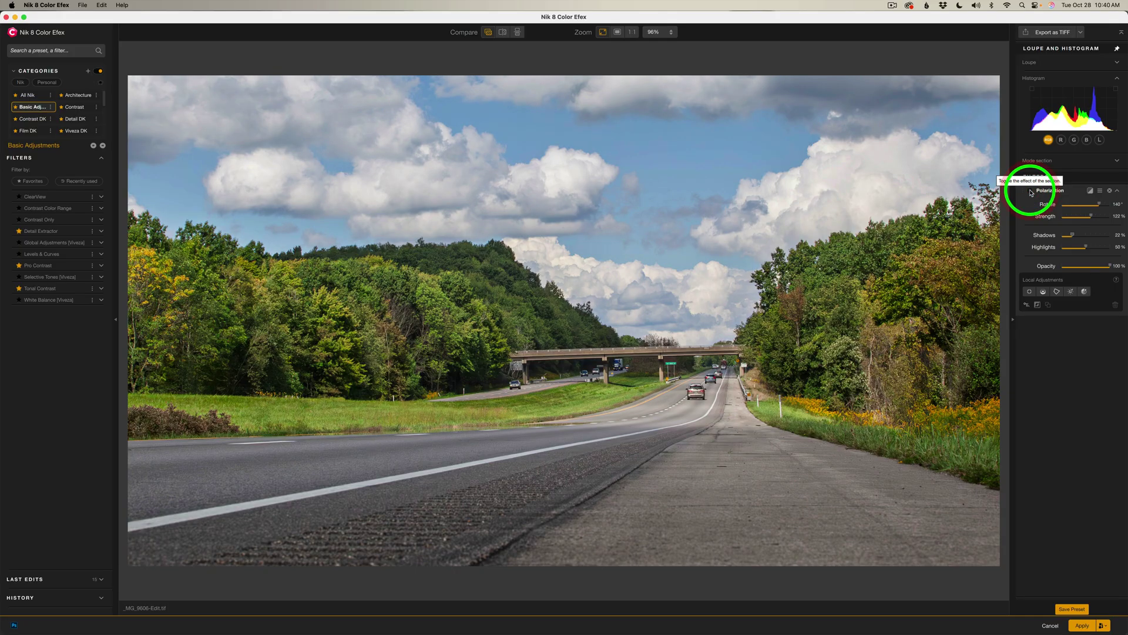
pyautogui.click(1031, 192)
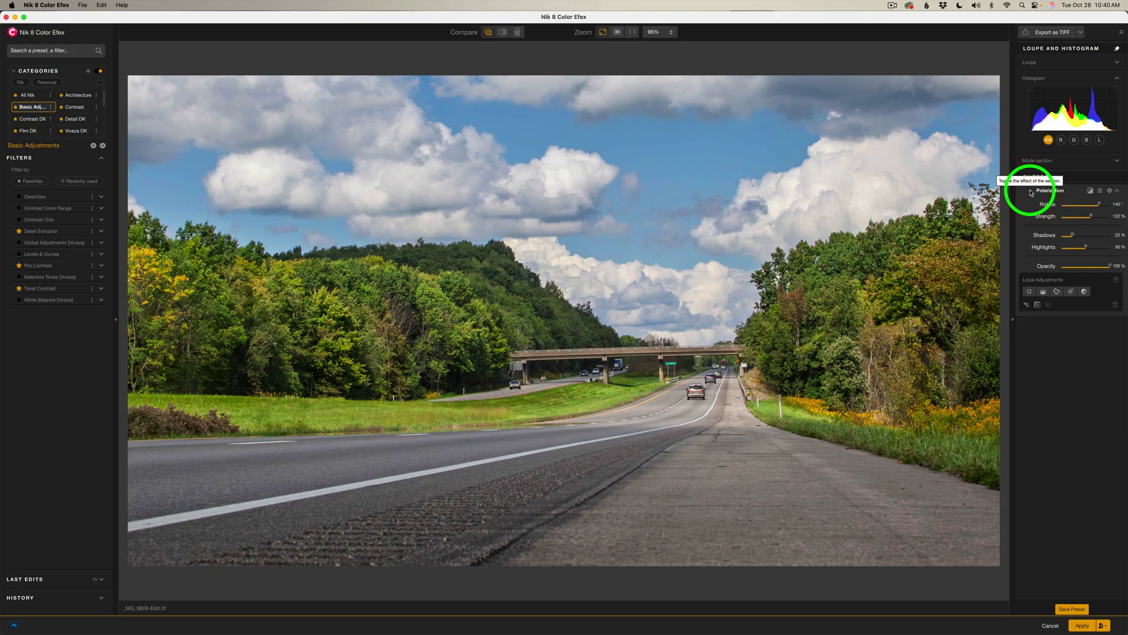
pyautogui.click(1031, 193)
pyautogui.click(1031, 193)
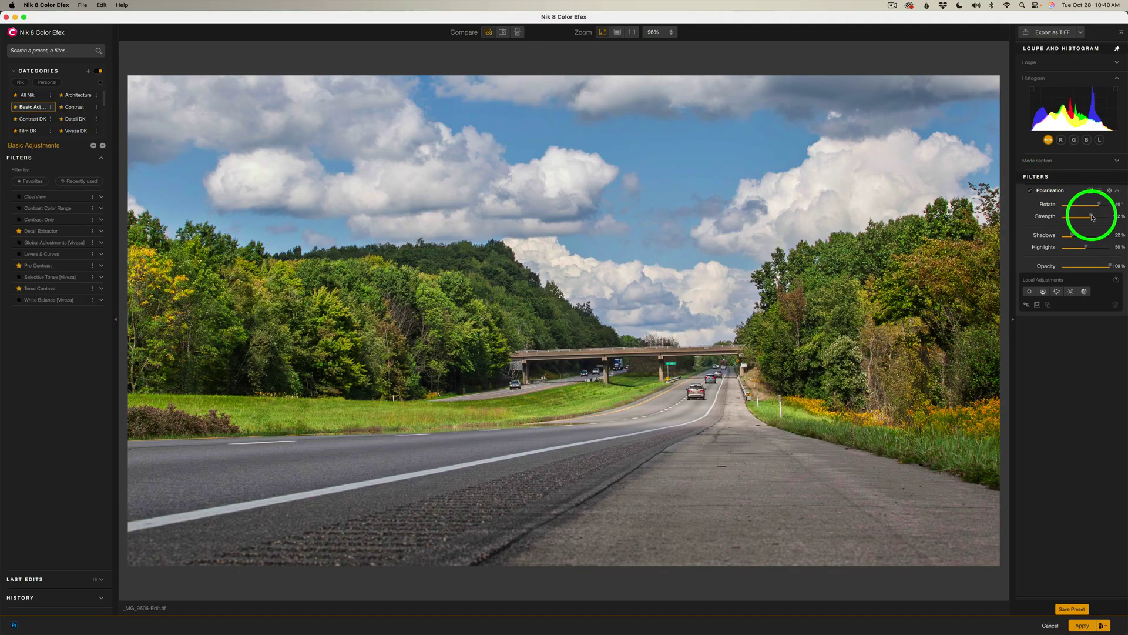
pyautogui.moveTo(1091, 216); pyautogui.dragTo(1099, 217)
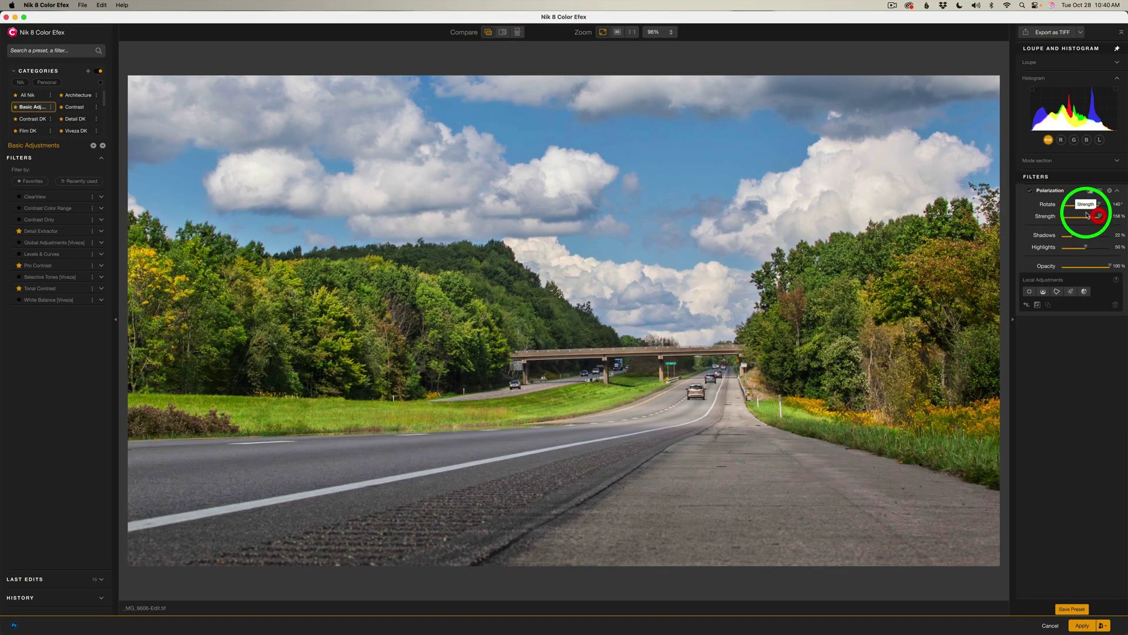
pyautogui.click(1030, 191)
pyautogui.click(1030, 192)
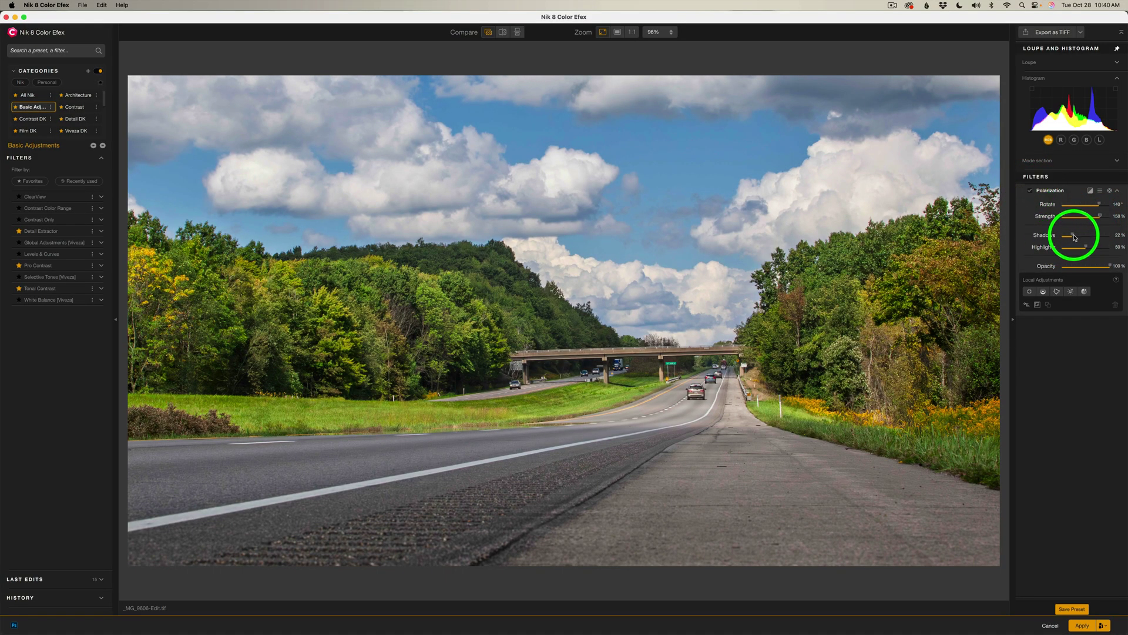
# - Lift Shadows to 32%, compare once more, then enable Polarization on the lakeshore rocks photo
pyautogui.moveTo(1070, 235); pyautogui.dragTo(1079, 237)
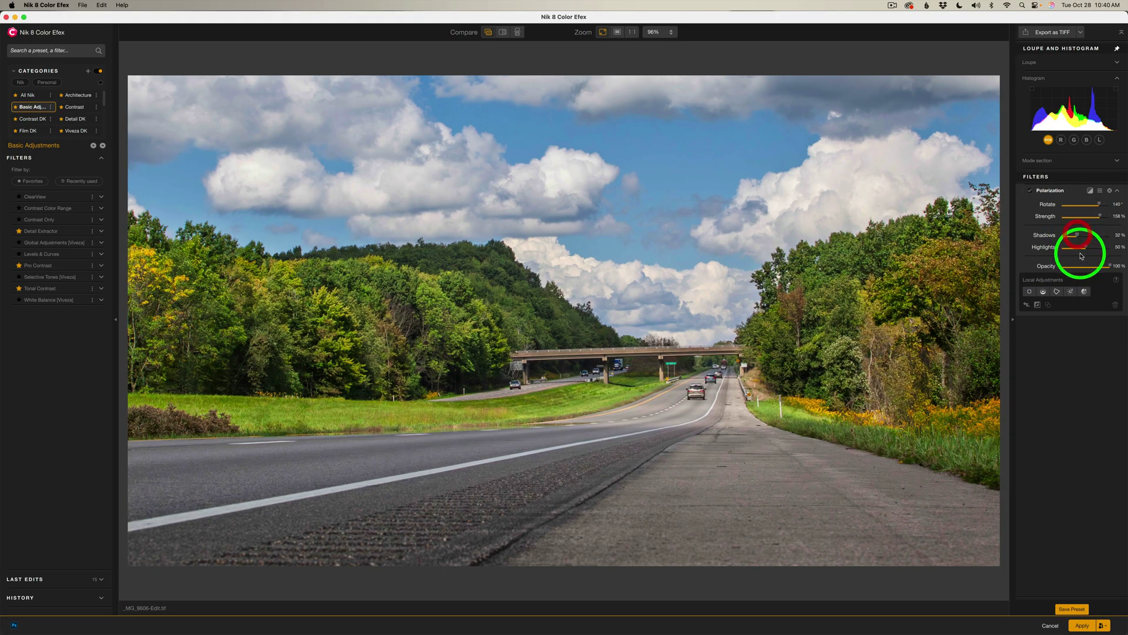
pyautogui.click(1031, 192)
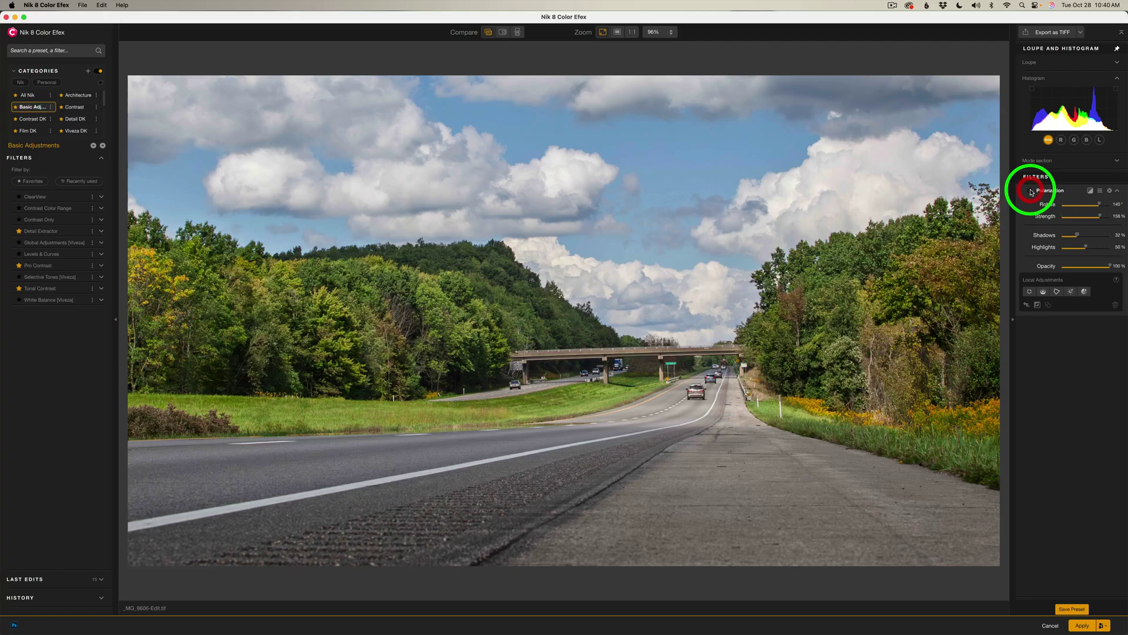
pyautogui.click(1031, 191)
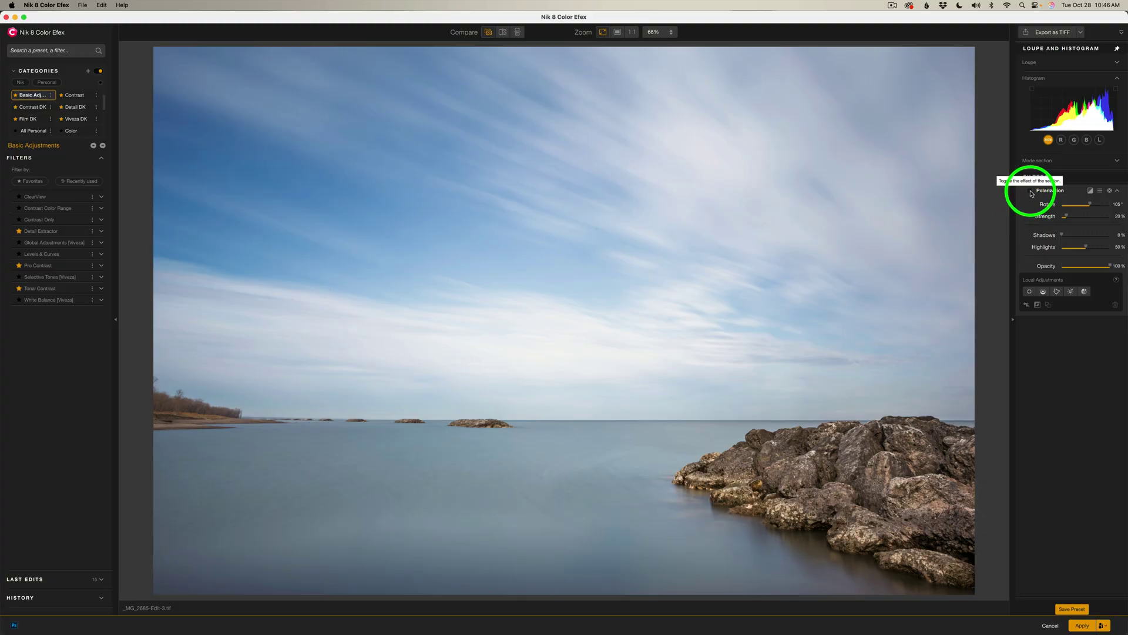
pyautogui.click(1030, 192)
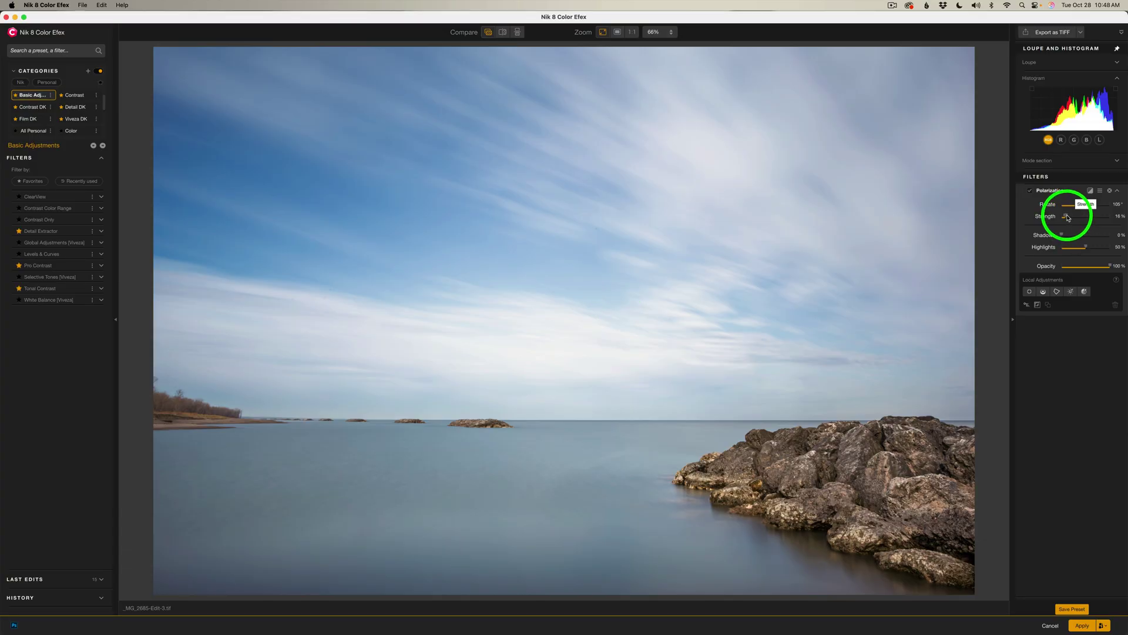
# - Push the lake photo's Polarization Strength to about 166%, Rotate to 87° and Shadows to 41%
pyautogui.moveTo(1067, 216); pyautogui.dragTo(1102, 221)
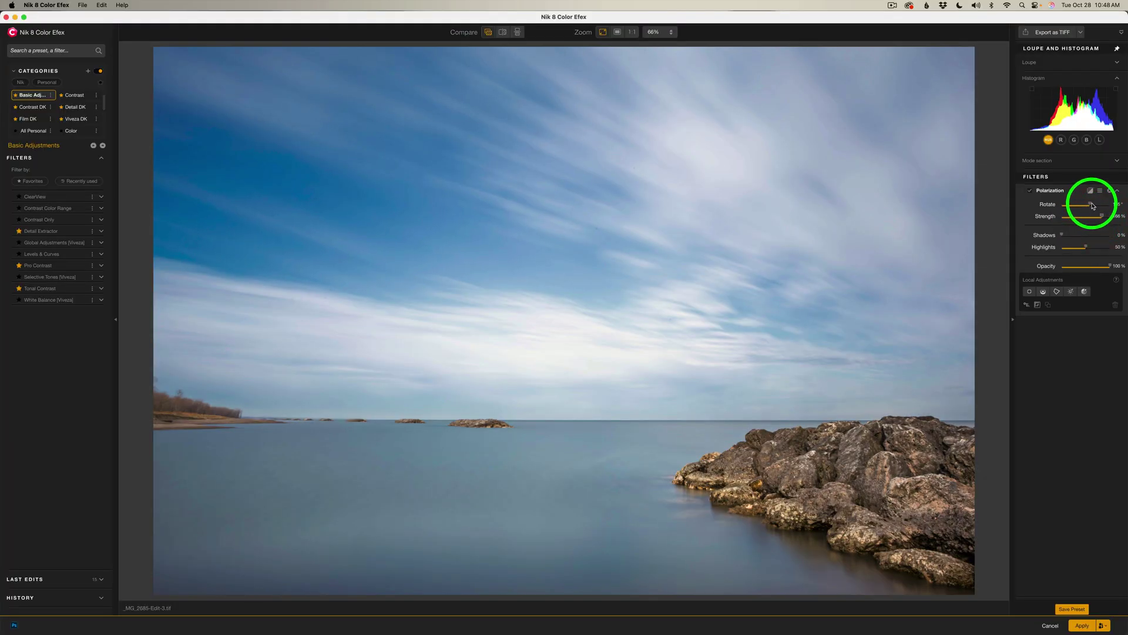
pyautogui.moveTo(1091, 206); pyautogui.dragTo(1086, 206)
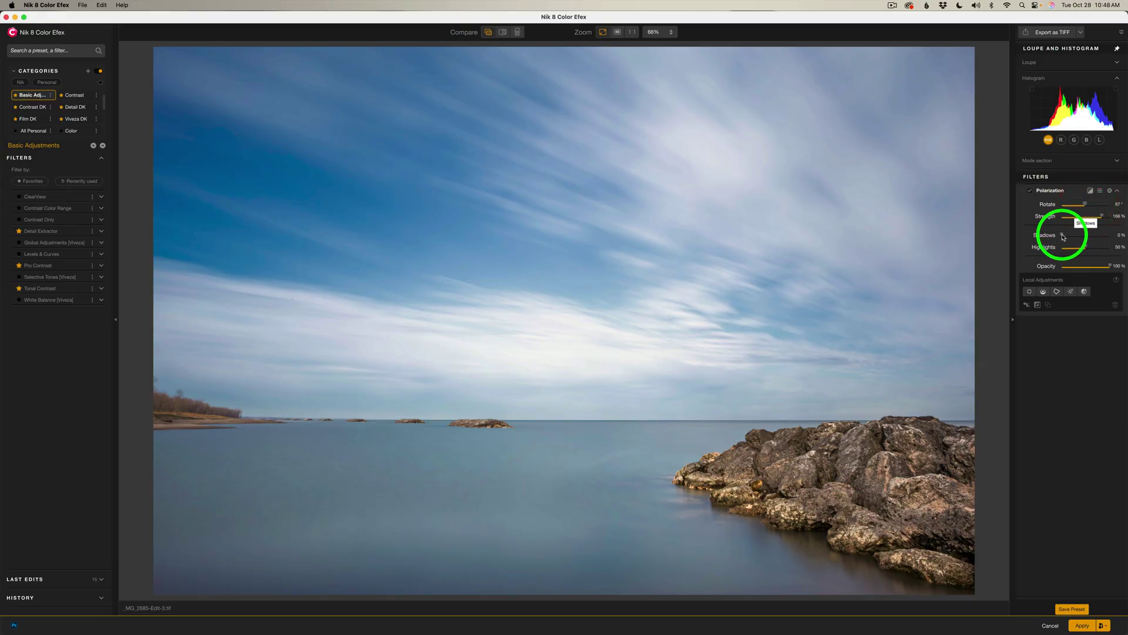
pyautogui.moveTo(1065, 238); pyautogui.dragTo(1083, 238)
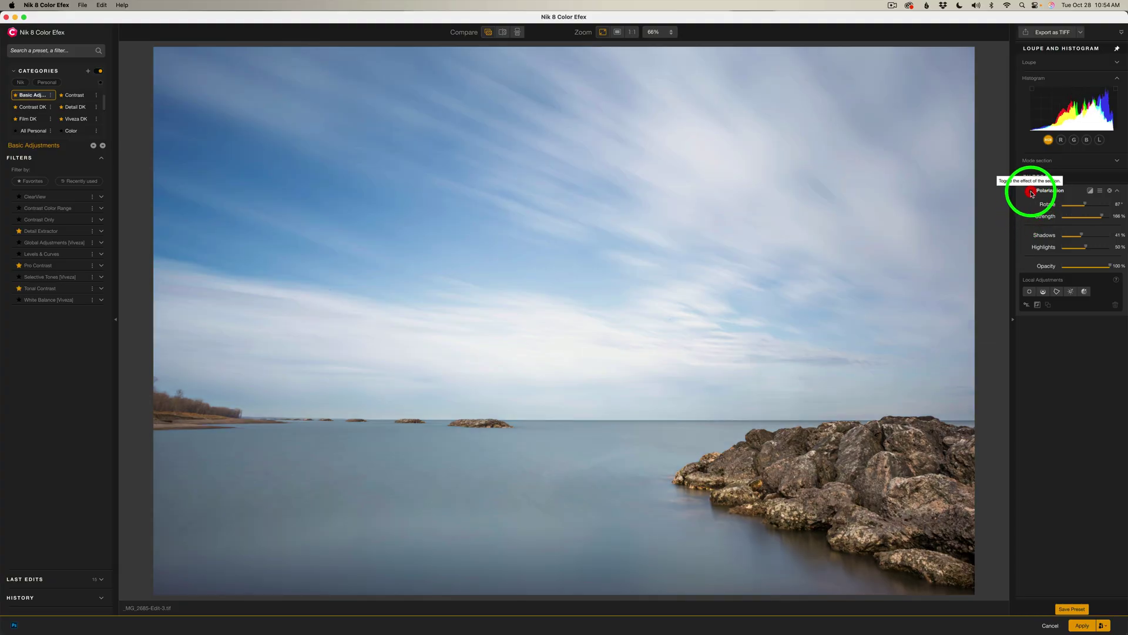
pyautogui.click(1031, 192)
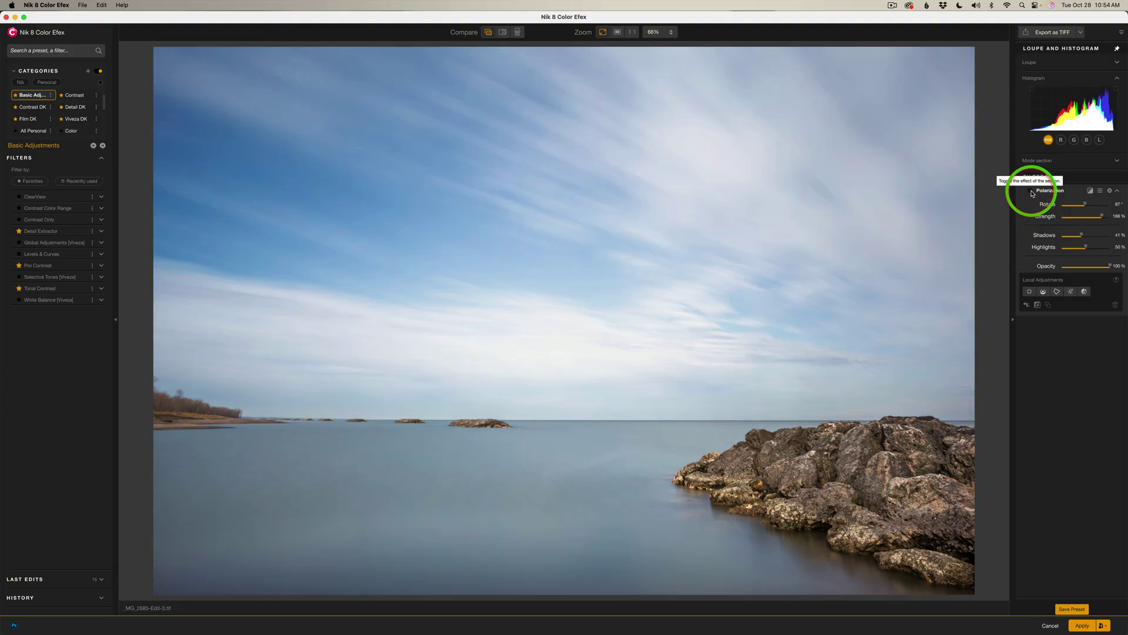
pyautogui.click(1031, 192)
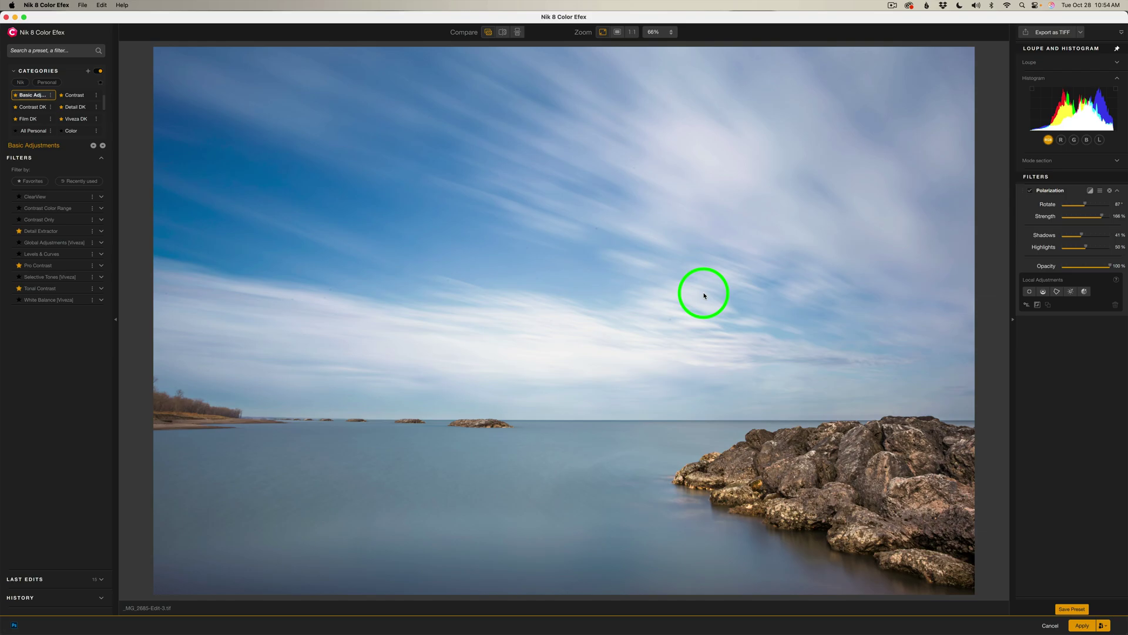
pyautogui.click(1029, 191)
pyautogui.click(1030, 192)
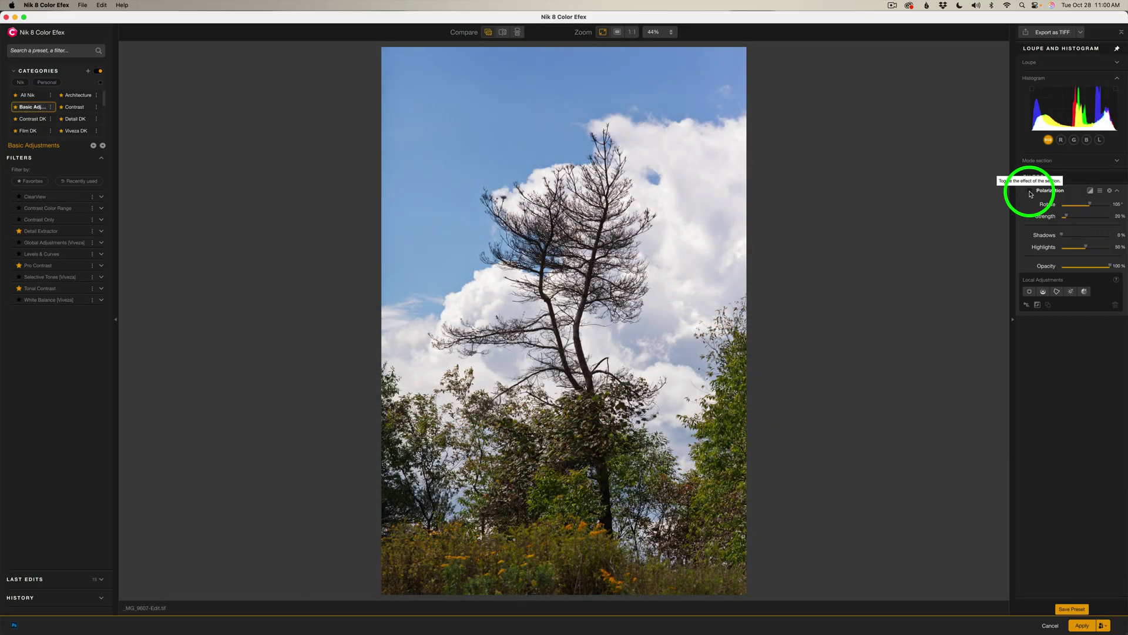
# - Enable Polarization on the tree photo with Strength 179%, Rotate 90° and Shadows 25%
pyautogui.click(1030, 192)
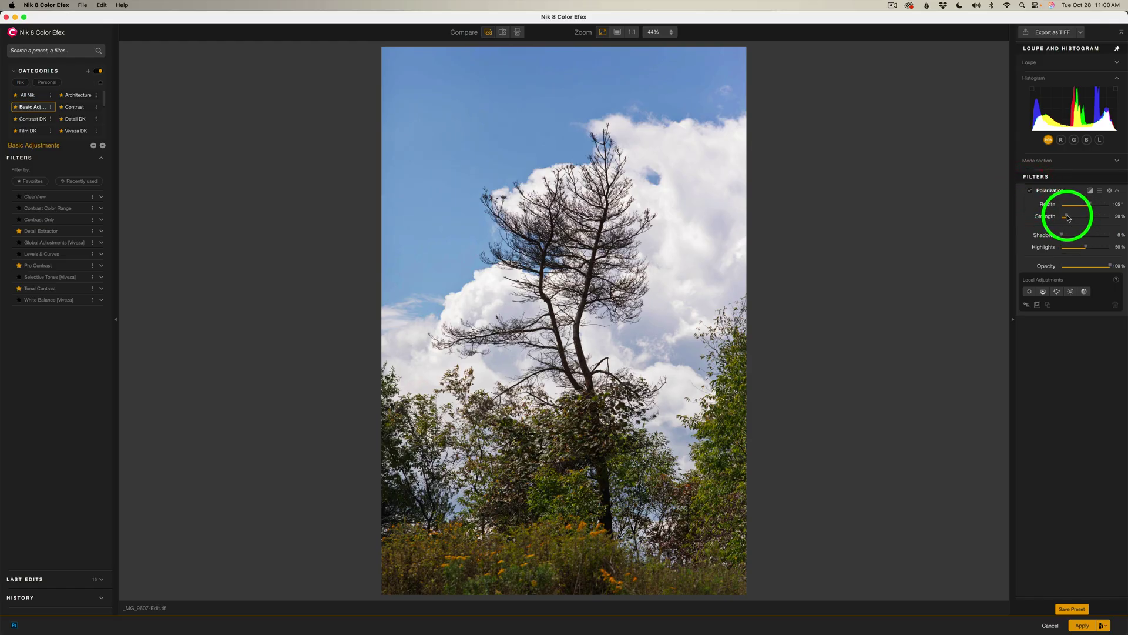
pyautogui.moveTo(1066, 217); pyautogui.dragTo(1105, 218)
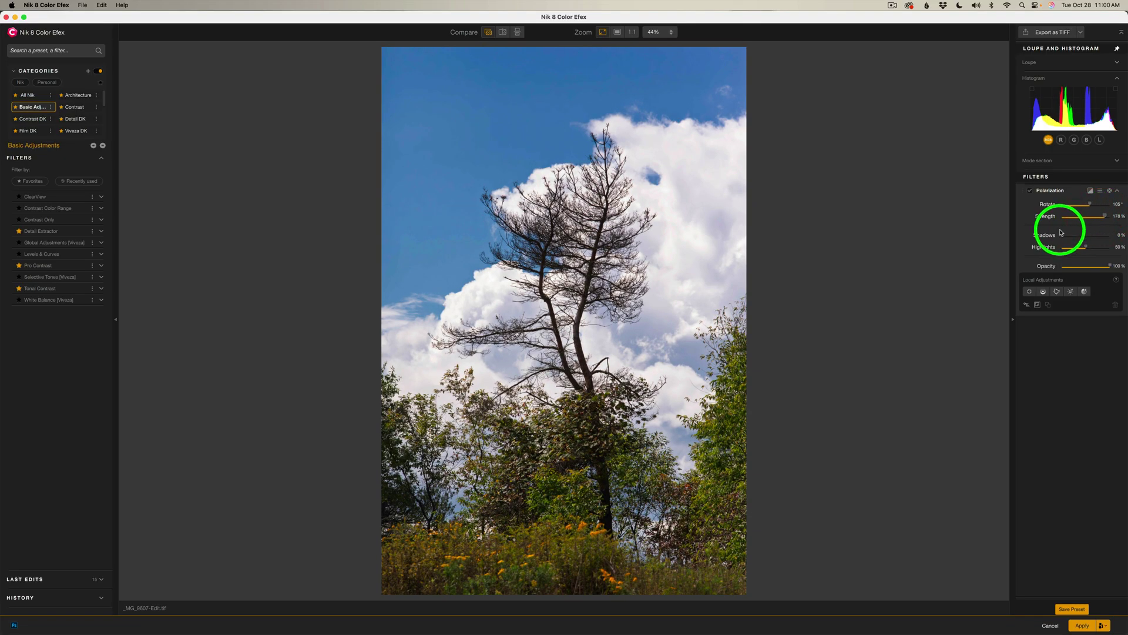
pyautogui.moveTo(1089, 203)
pyautogui.mouseDown()
pyautogui.moveTo(1065, 205)
pyautogui.moveTo(1087, 207)
pyautogui.mouseUp()
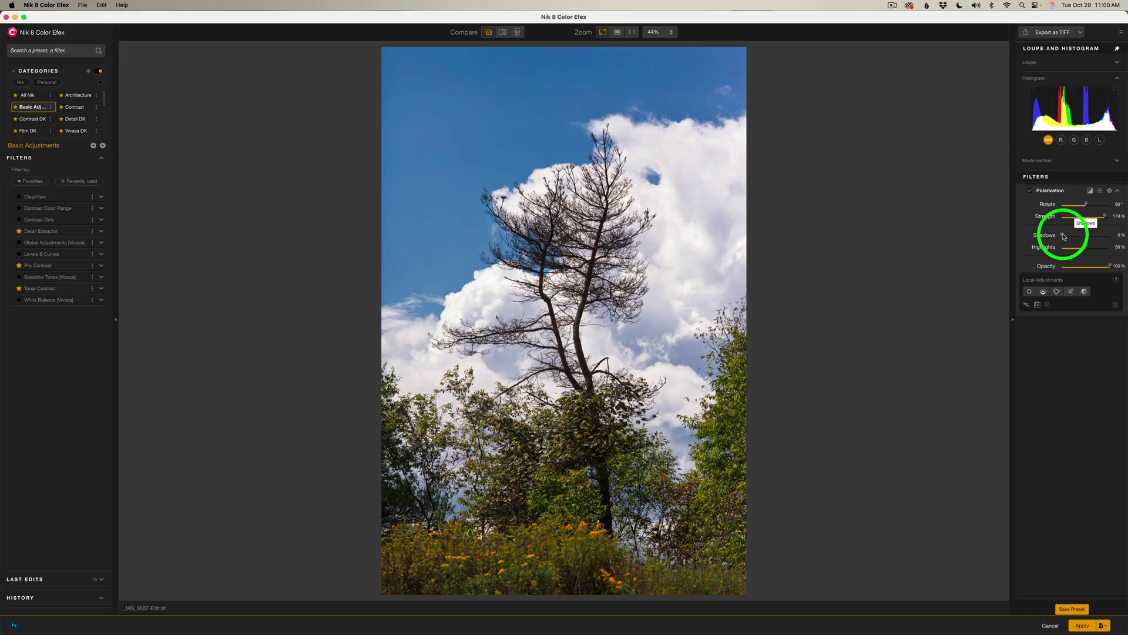
pyautogui.moveTo(1064, 237); pyautogui.dragTo(1076, 237)
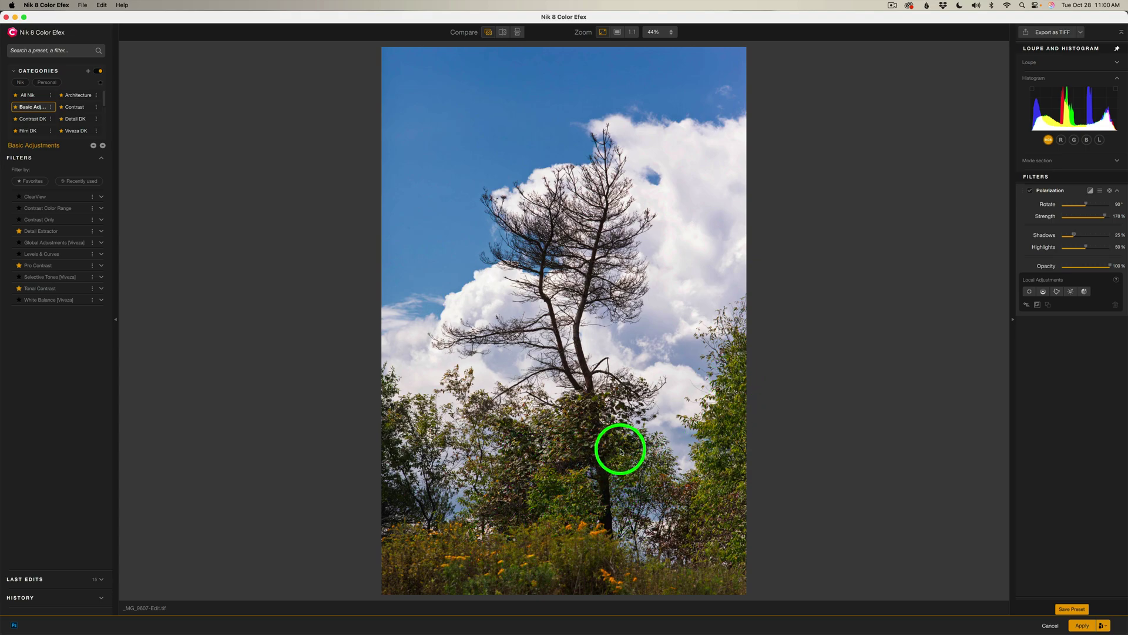
# - Toggle Polarization off and on twice to compare against the original
pyautogui.click(1030, 192)
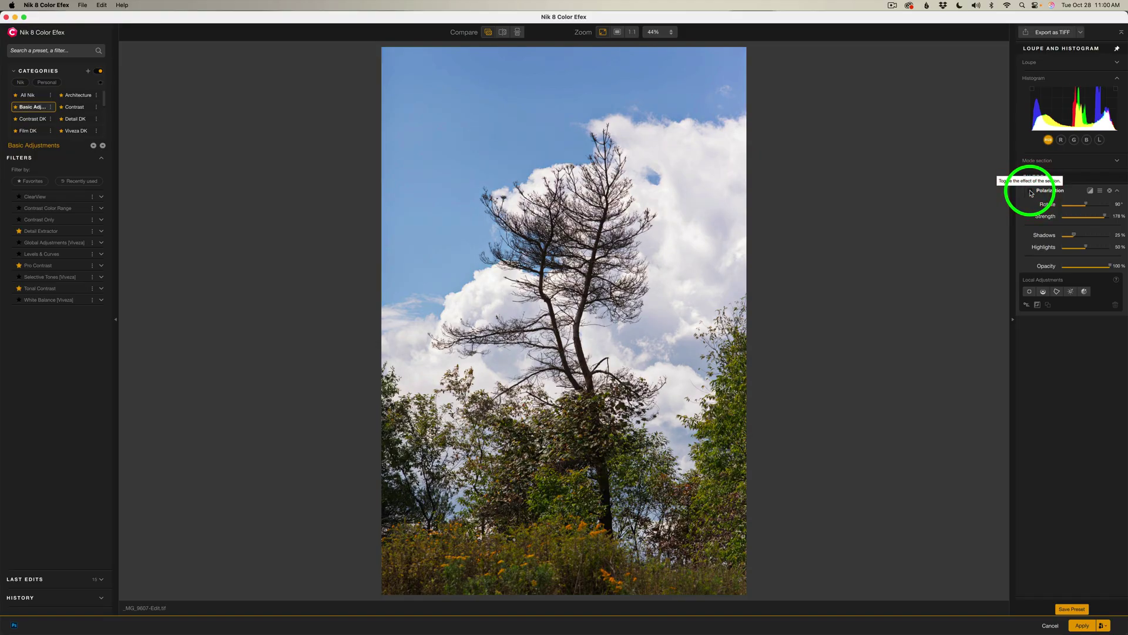
pyautogui.click(1030, 192)
pyautogui.click(1030, 192)
pyautogui.click(1030, 192)
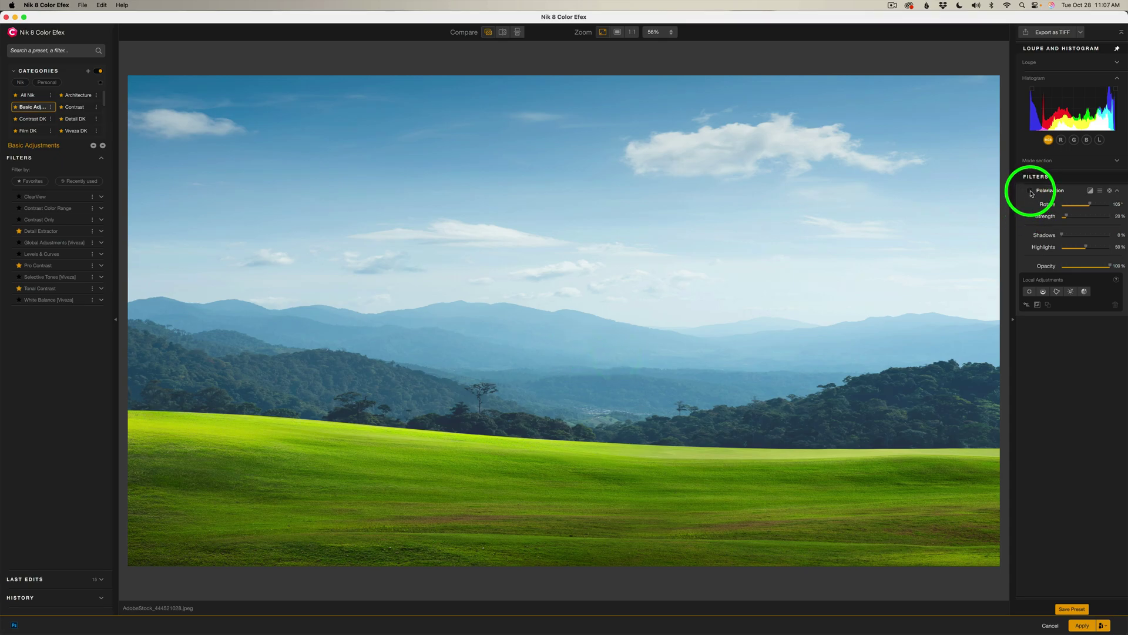
# - Enable Polarization on the meadow photo: Strength 148%, Rotate 59°, Shadows 30%, Highlights 77%
pyautogui.click(1031, 193)
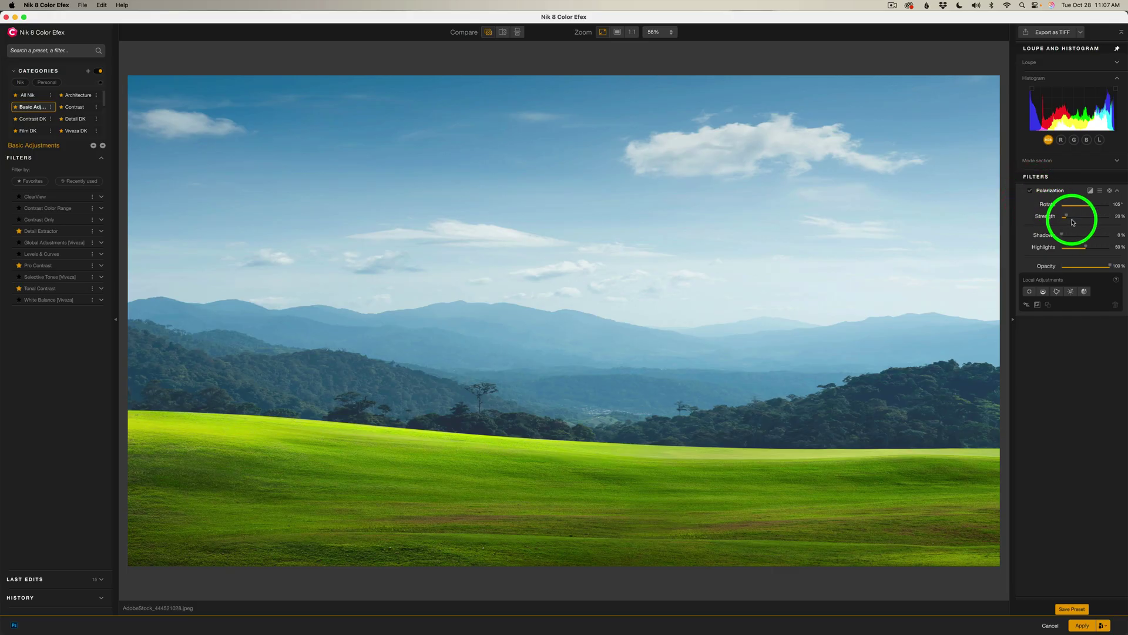
pyautogui.moveTo(1068, 218); pyautogui.dragTo(1098, 218)
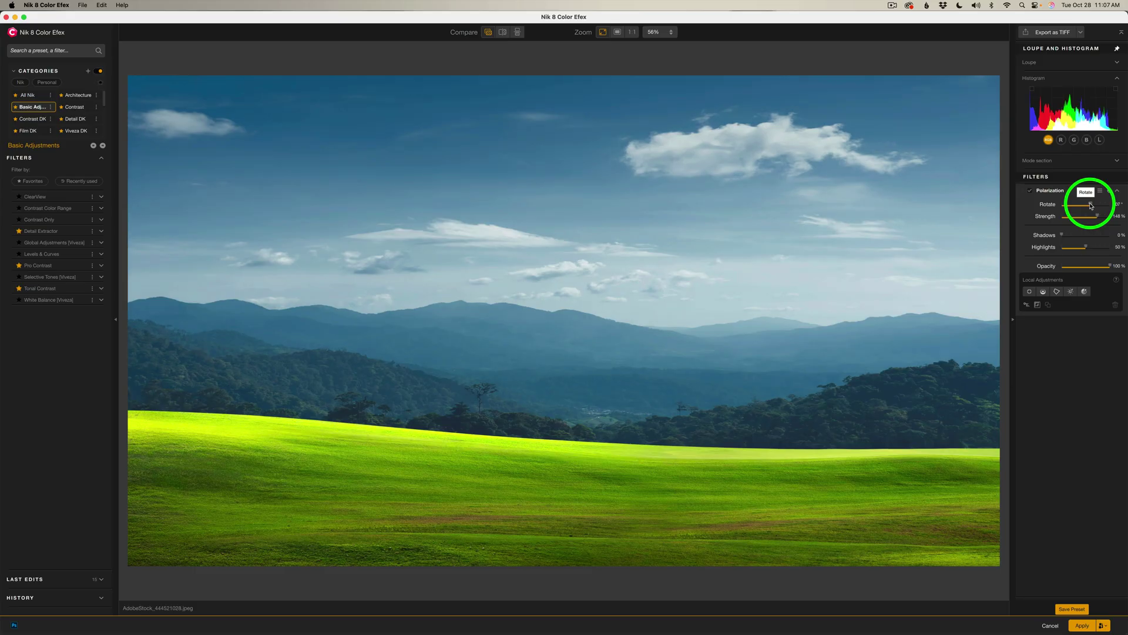
pyautogui.moveTo(1091, 205); pyautogui.dragTo(1080, 207)
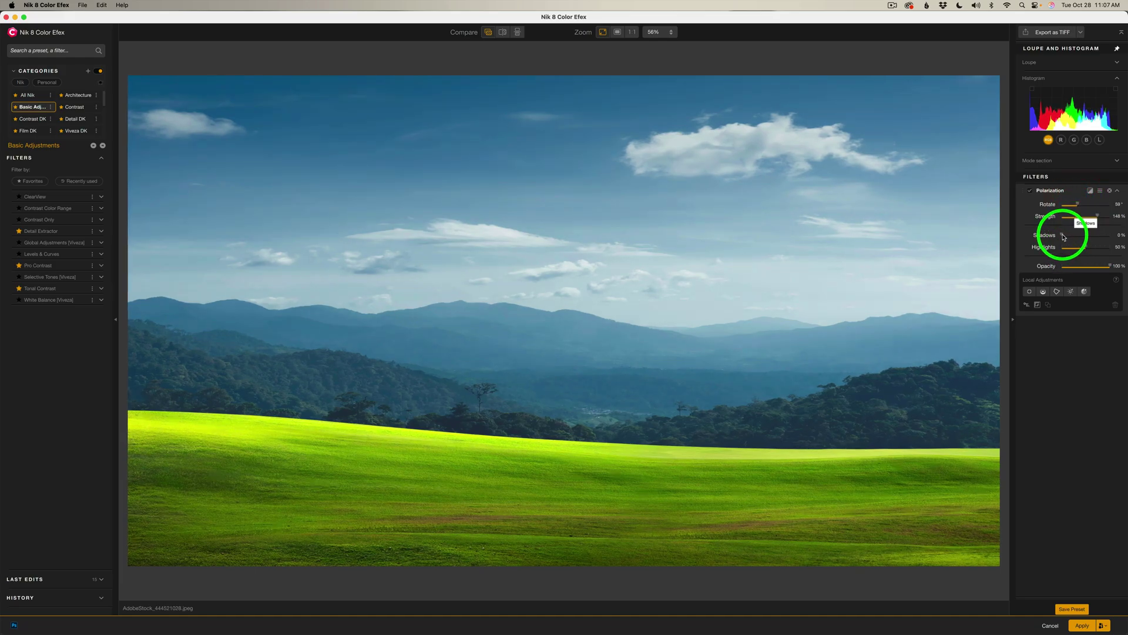
pyautogui.moveTo(1063, 237); pyautogui.dragTo(1091, 251)
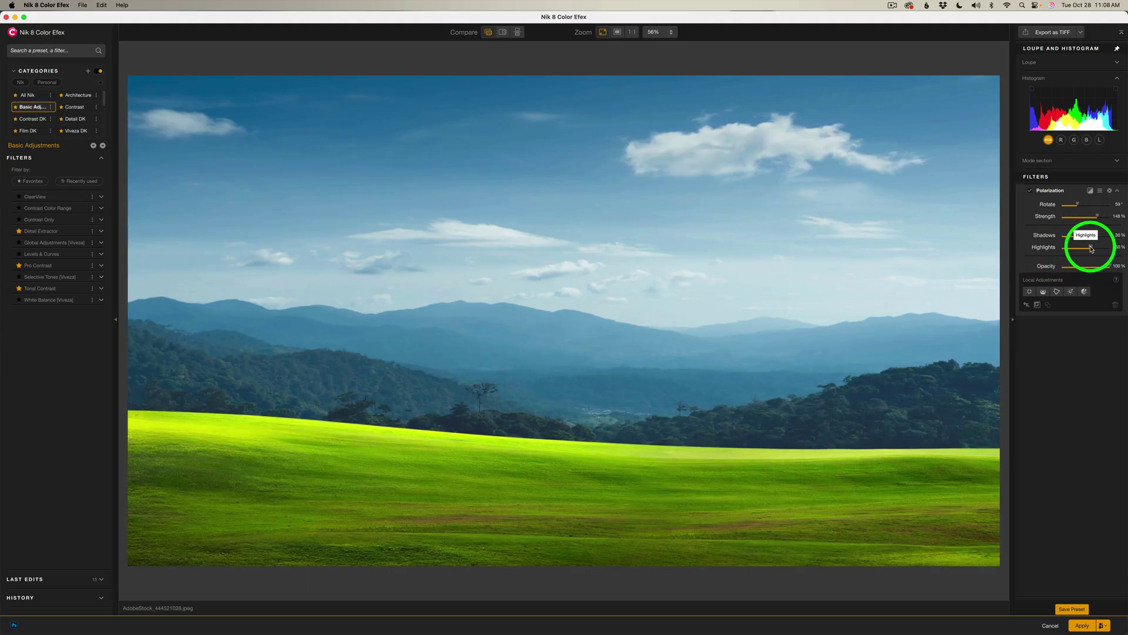
pyautogui.moveTo(1092, 249); pyautogui.dragTo(1099, 250)
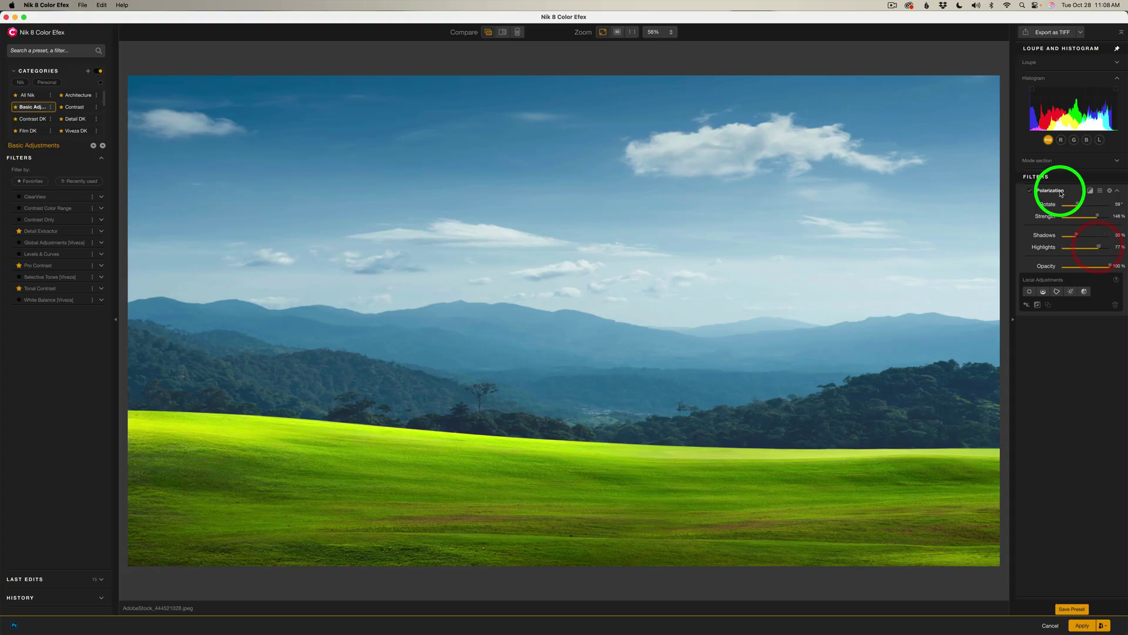
pyautogui.click(1030, 192)
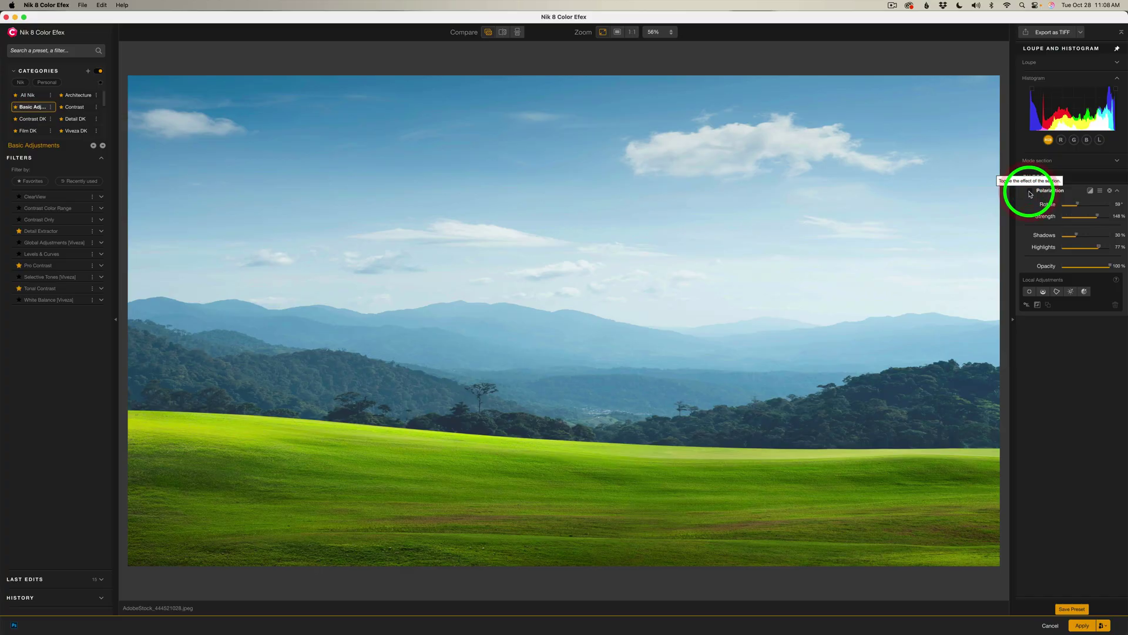
pyautogui.click(1030, 192)
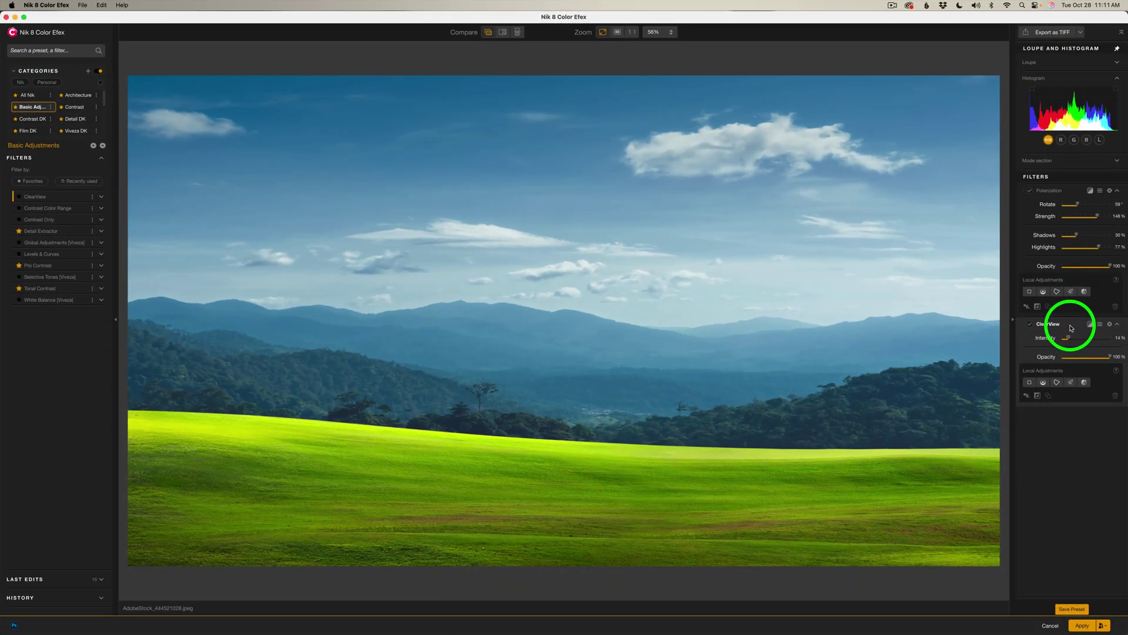
# - Toggle ClearView off and on, then drag the split before/after divider across the meadow photo
pyautogui.click(1030, 325)
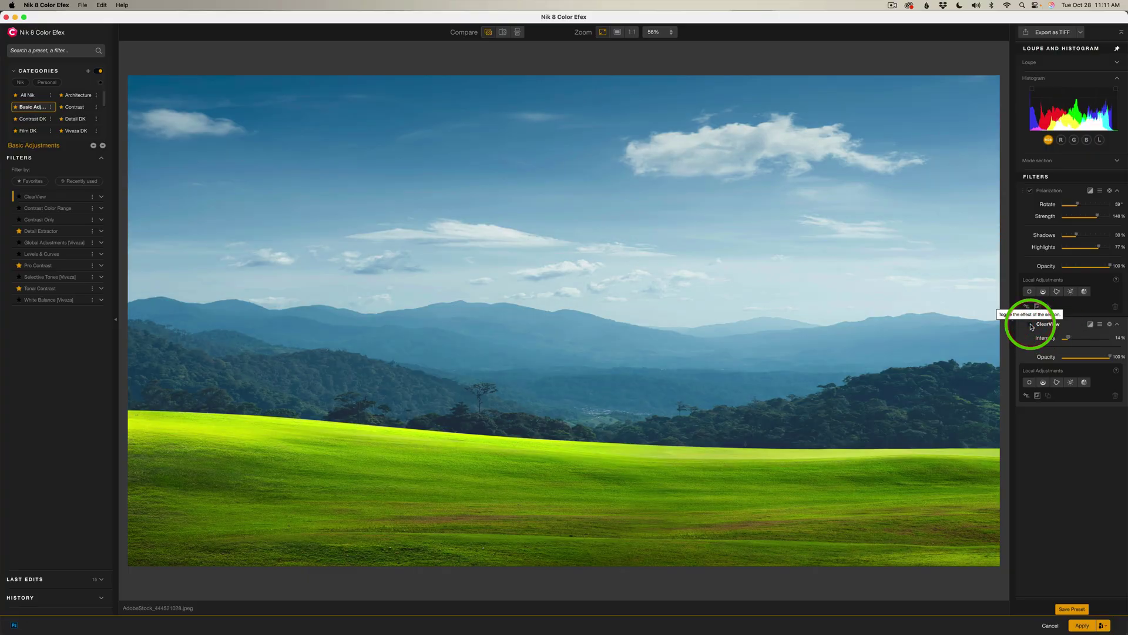
pyautogui.click(1031, 326)
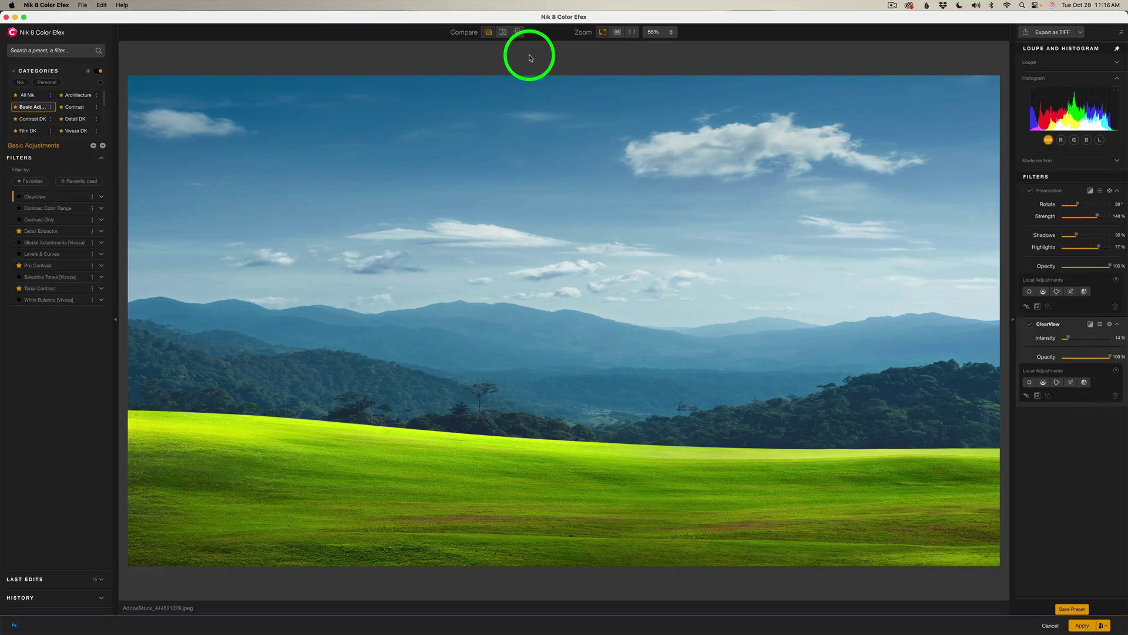
pyautogui.click(503, 33)
pyautogui.moveTo(564, 314); pyautogui.dragTo(654, 323)
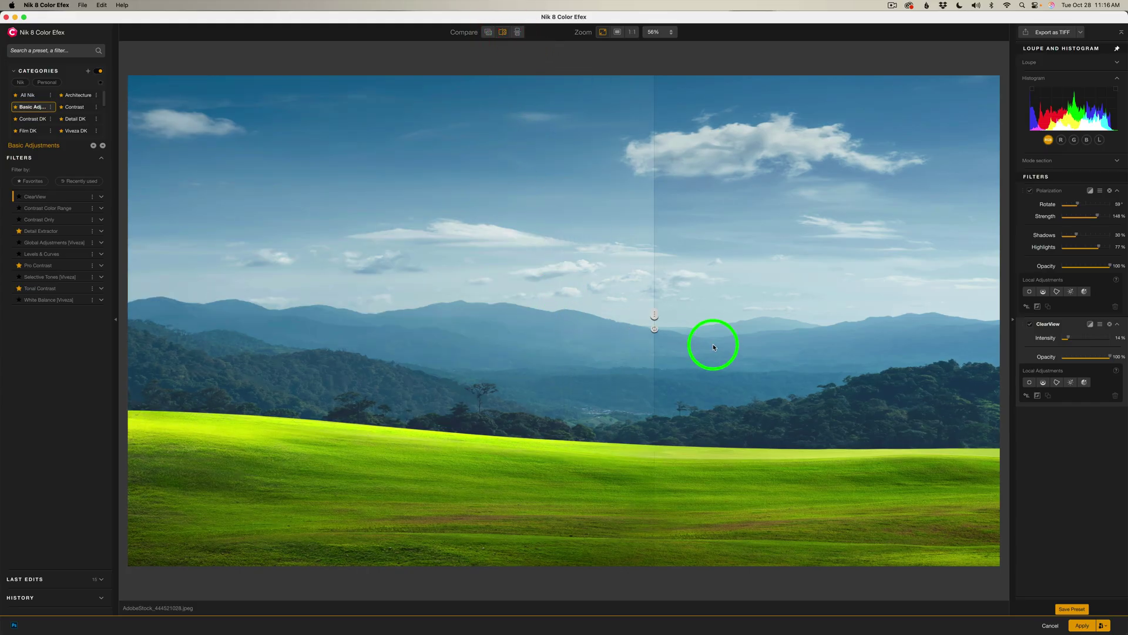
pyautogui.moveTo(714, 346); pyautogui.dragTo(126, 246)
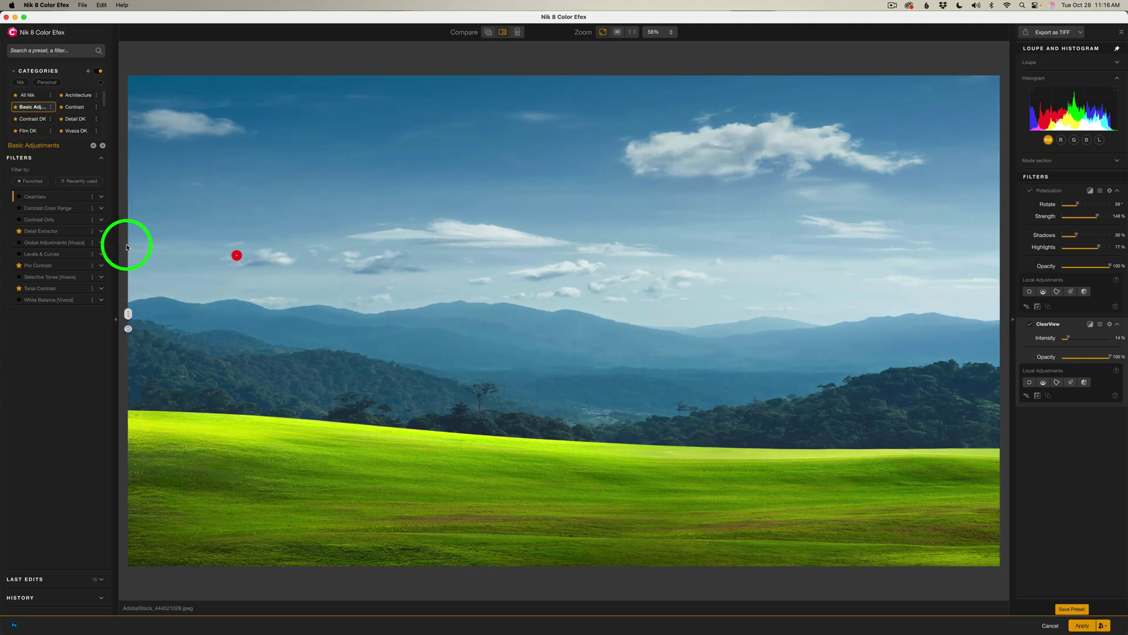